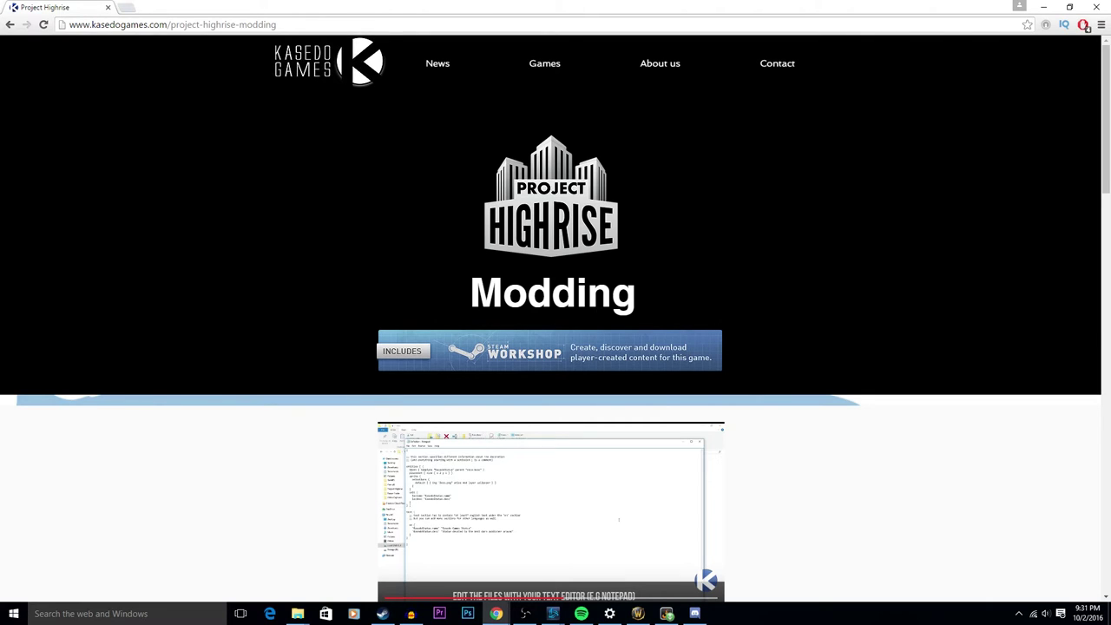
Scroll the Kasedo Project Highrise modding page down to the deco and room template downloads
{"action": "scroll", "coordinate": [645, 318], "scroll_direction": "down", "scroll_amount": 10}
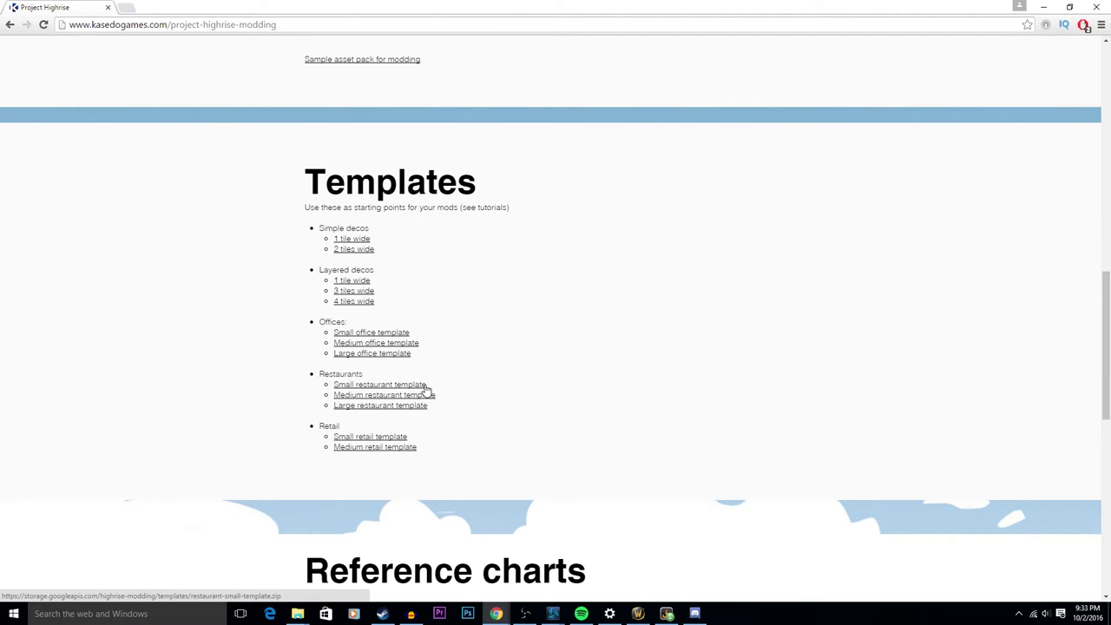
Go to %AppData%\..\LocalLow via Run, then into SomaSim > Project Highrise > mods
{"action": "key", "text": "super+r"}
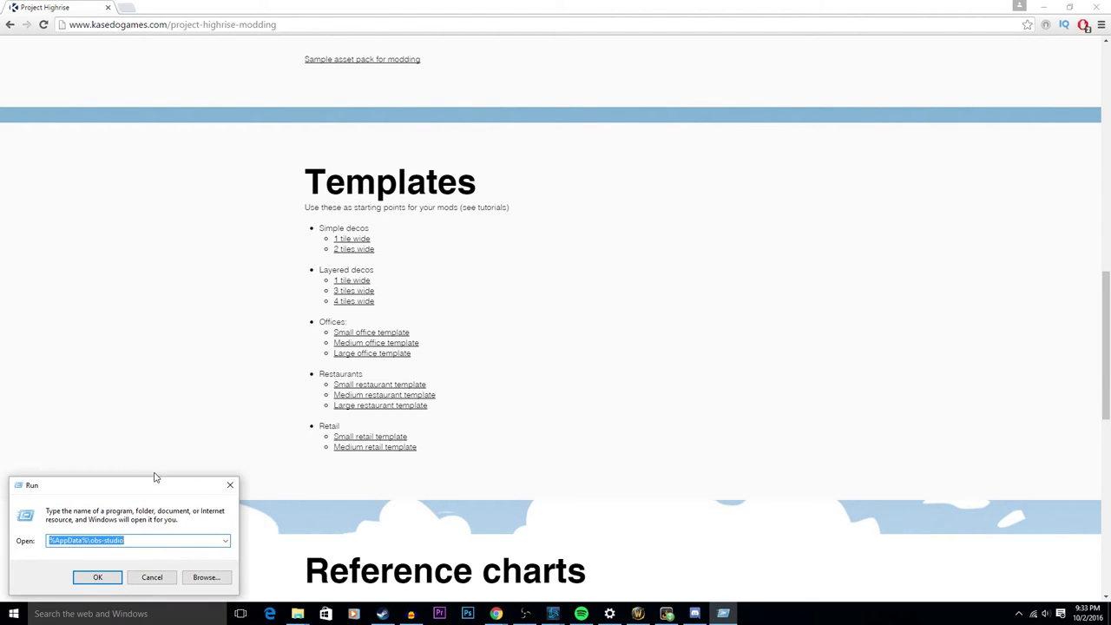
{"action": "type", "text": "%AppData%\\..\\Local"}
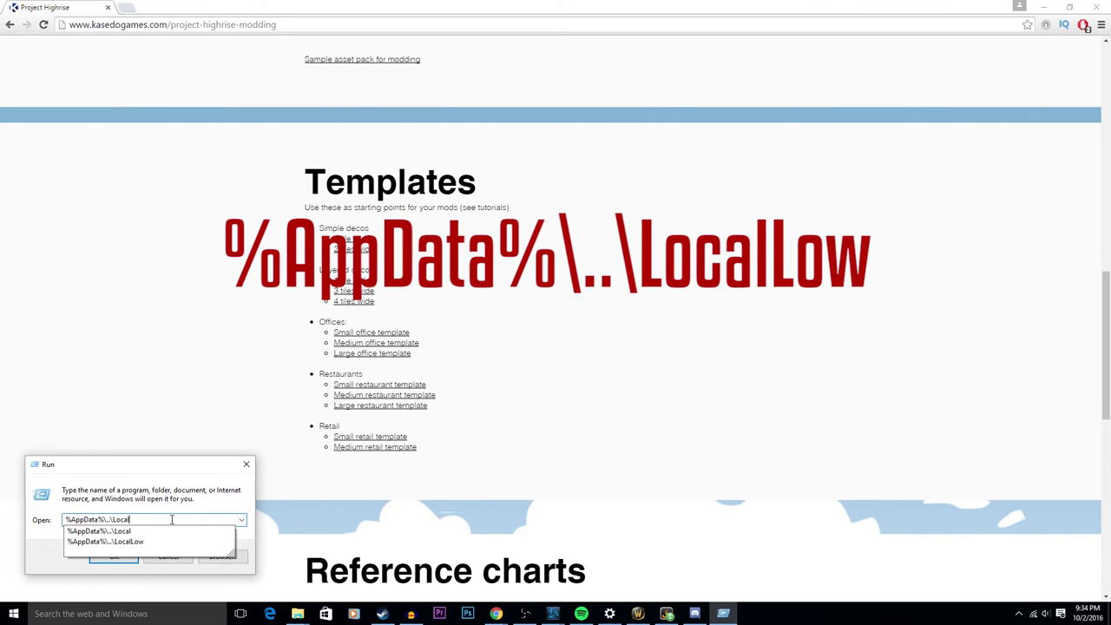
{"action": "left_click", "coordinate": [114, 560]}
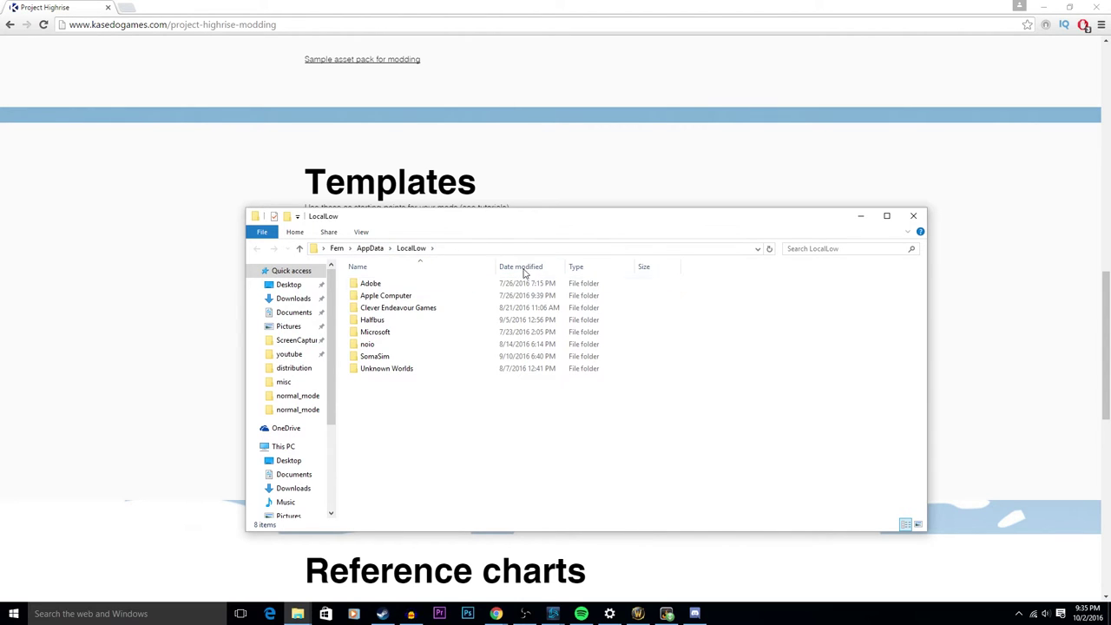
{"action": "left_click", "coordinate": [372, 361]}
{"action": "double_click", "coordinate": [373, 361]}
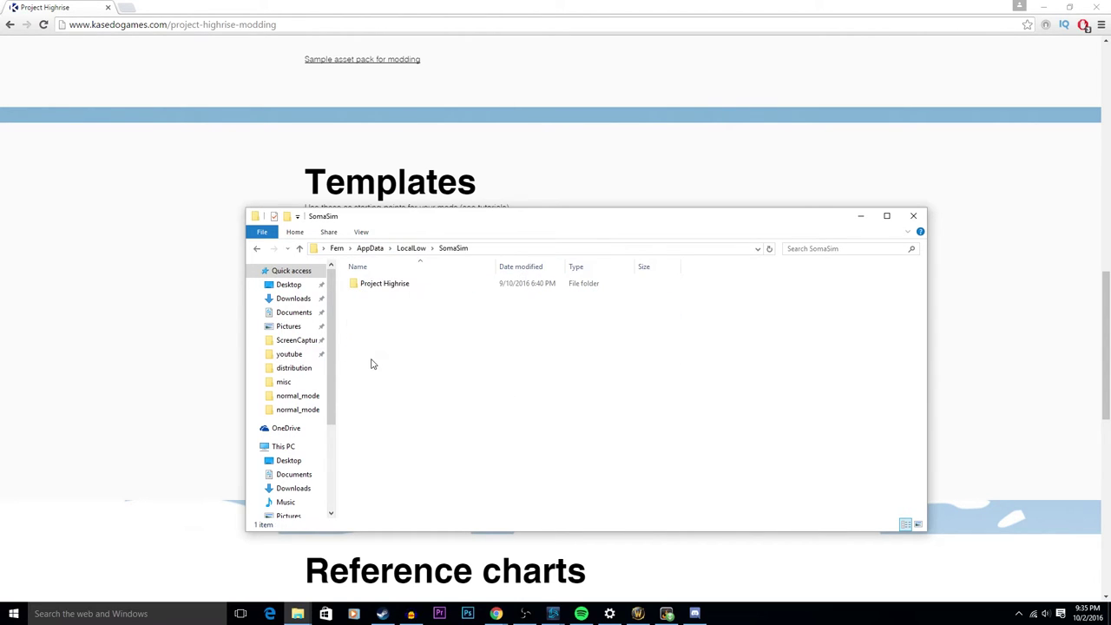
{"action": "double_click", "coordinate": [408, 284]}
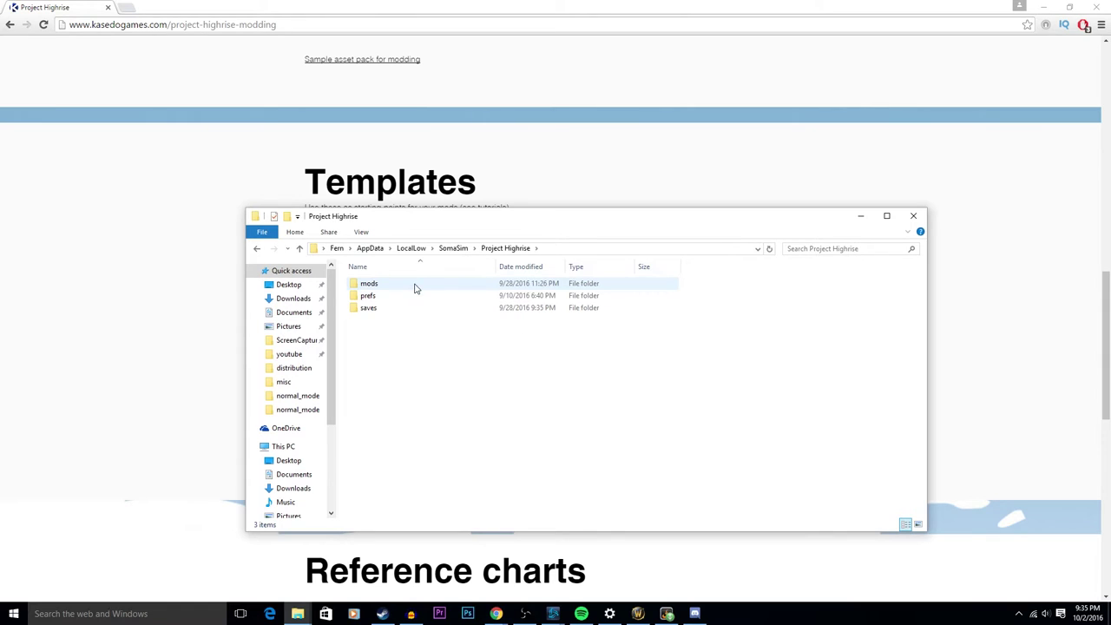
{"action": "double_click", "coordinate": [414, 285]}
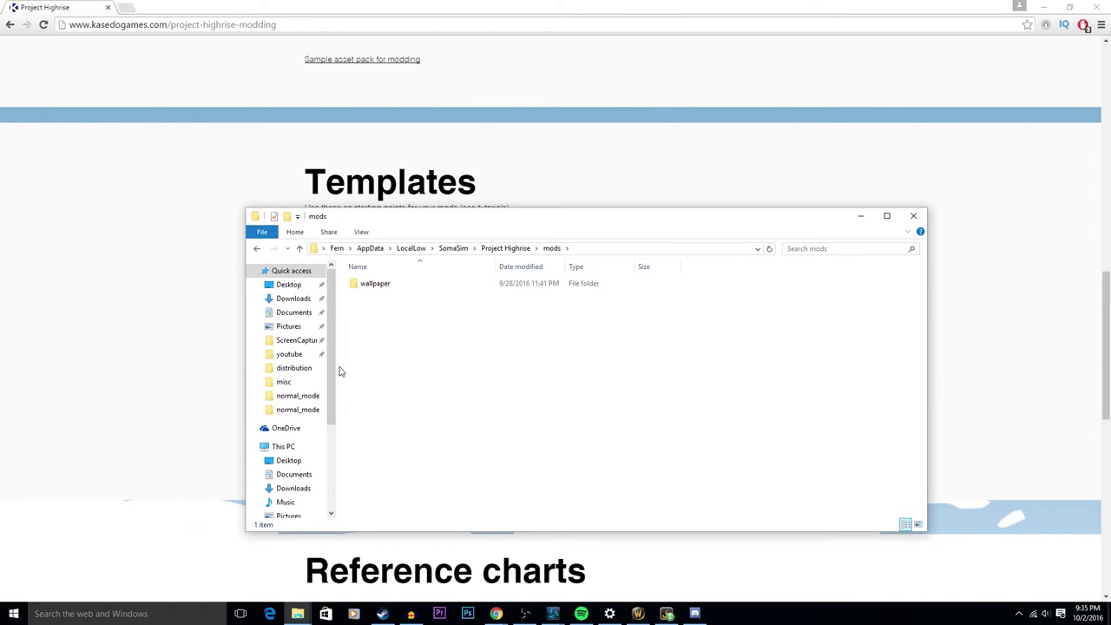
Paste the three deco-simple-1-tile-wide.zip template items into the opened wallpaper folder
{"action": "left_click_drag", "start_coordinate": [473, 352], "coordinate": [362, 286]}
{"action": "double_click", "coordinate": [362, 286]}
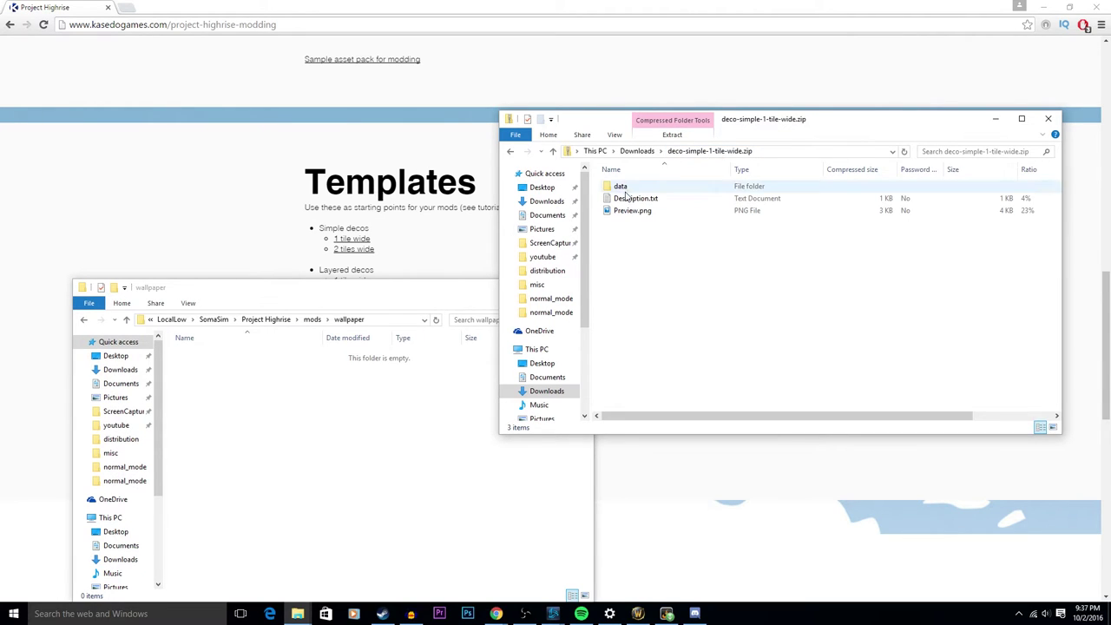
{"action": "left_click_drag", "start_coordinate": [689, 300], "coordinate": [627, 189]}
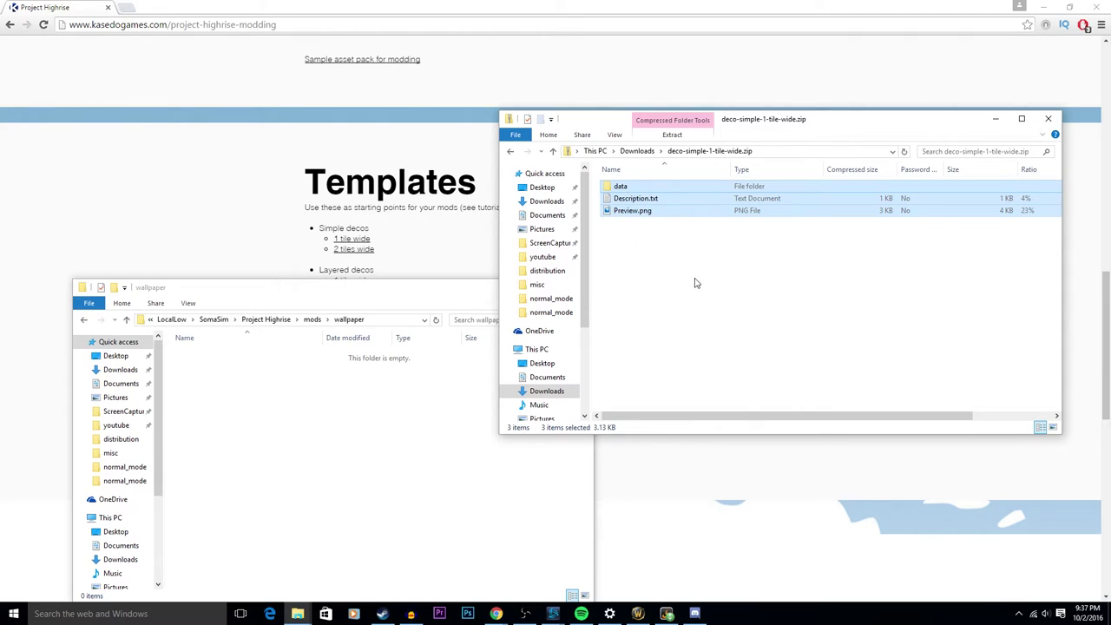
{"action": "left_click", "coordinate": [300, 436]}
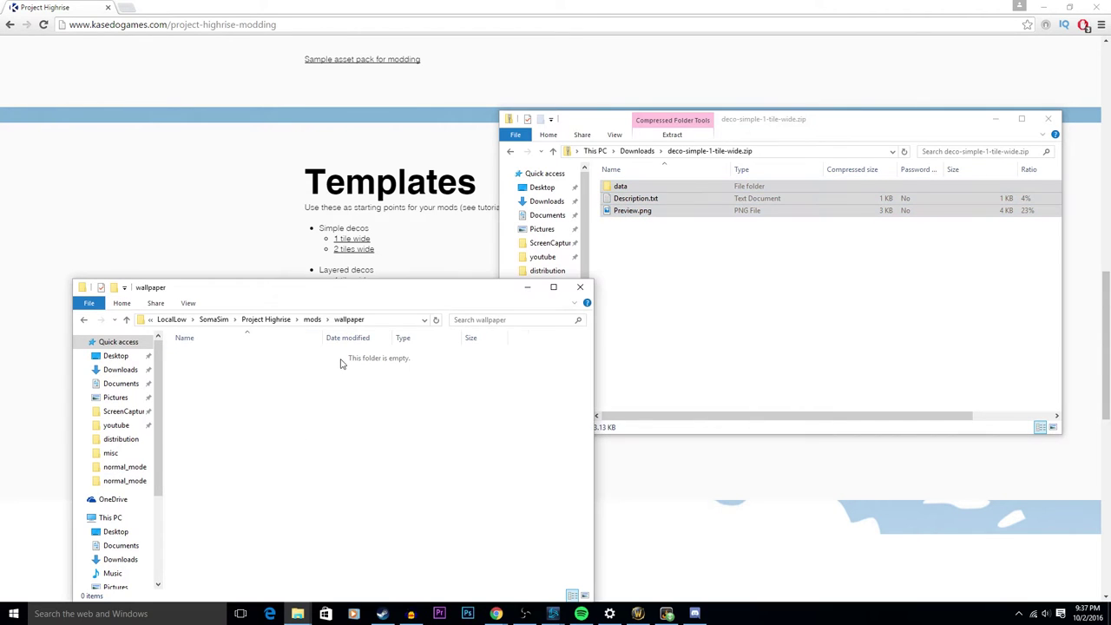
{"action": "key", "text": "ctrl+v"}
{"action": "left_click", "coordinate": [485, 451]}
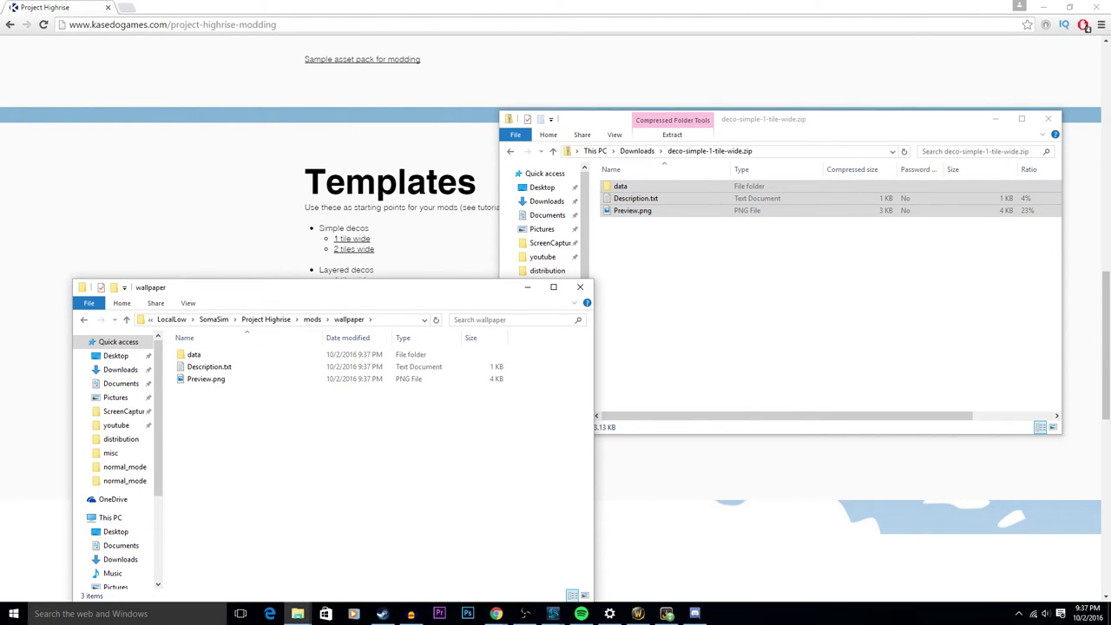
Open the pinned Deco.png in Photoshop, add a new layer and hide Layer 0
{"action": "left_click", "coordinate": [467, 614]}
{"action": "right_click", "coordinate": [467, 614]}
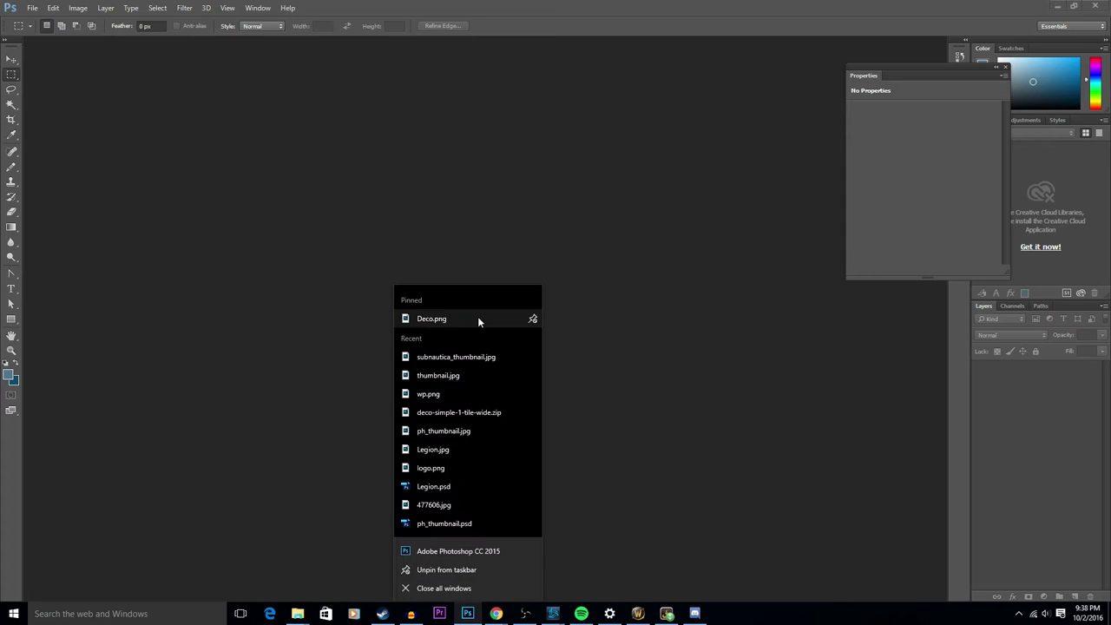
{"action": "left_click", "coordinate": [477, 317]}
{"action": "scroll", "coordinate": [493, 349], "scroll_direction": "up", "scroll_amount": 2}
{"action": "key", "text": "ctrl+shift+alt+n"}
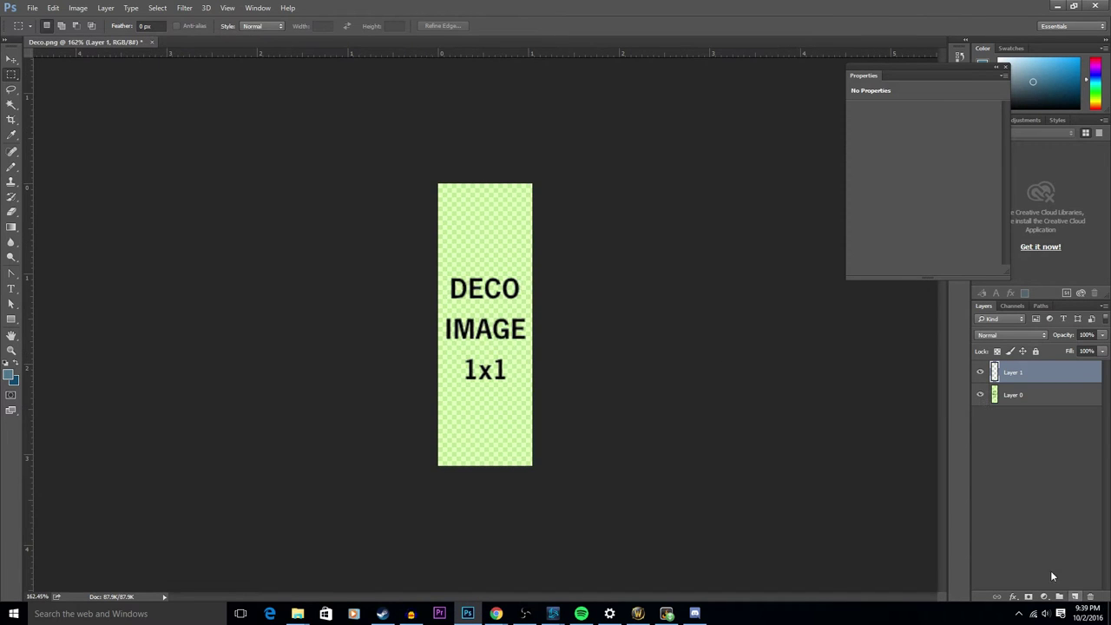
{"action": "left_click", "coordinate": [981, 395]}
Draw a light-to-dark purple gradient from top to bottom across the tile
{"action": "left_click", "coordinate": [9, 374]}
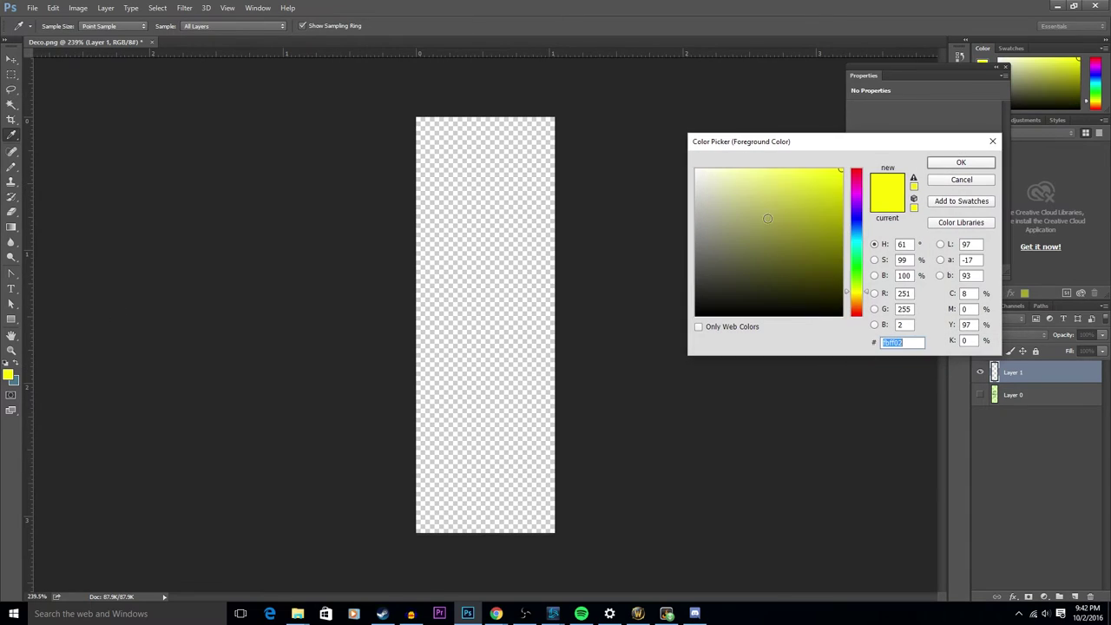
{"action": "left_click", "coordinate": [850, 212]}
{"action": "left_click", "coordinate": [850, 212]}
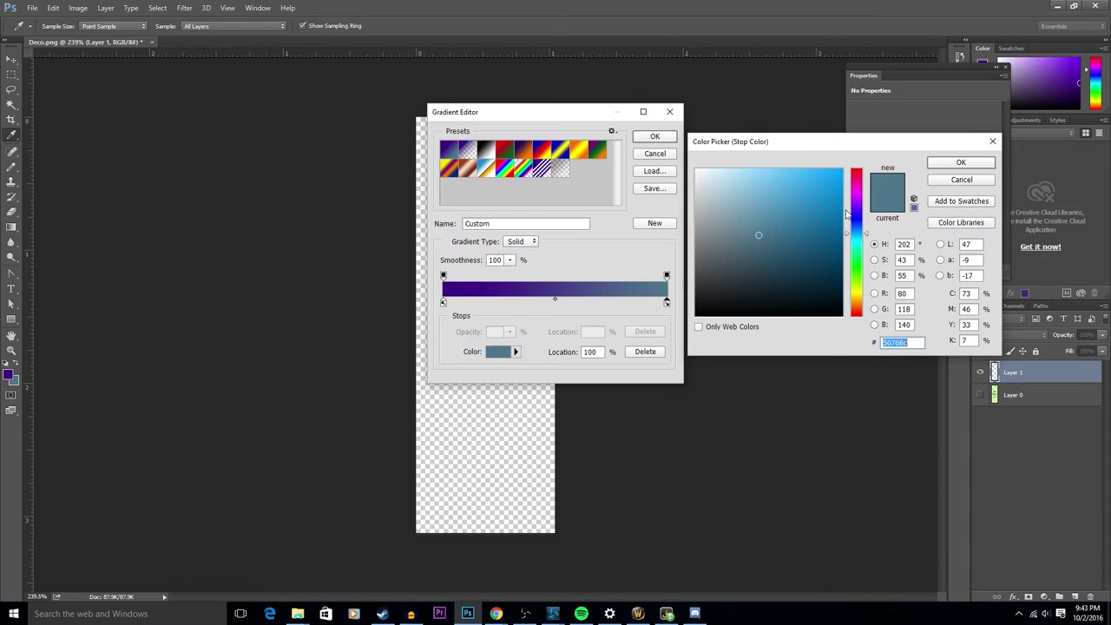
{"action": "left_click", "coordinate": [850, 213]}
{"action": "left_click", "coordinate": [850, 208]}
{"action": "left_click", "coordinate": [761, 180]}
{"action": "left_click", "coordinate": [960, 162]}
{"action": "left_click", "coordinate": [654, 136]}
{"action": "left_click_drag", "start_coordinate": [483, 97], "coordinate": [480, 538]}
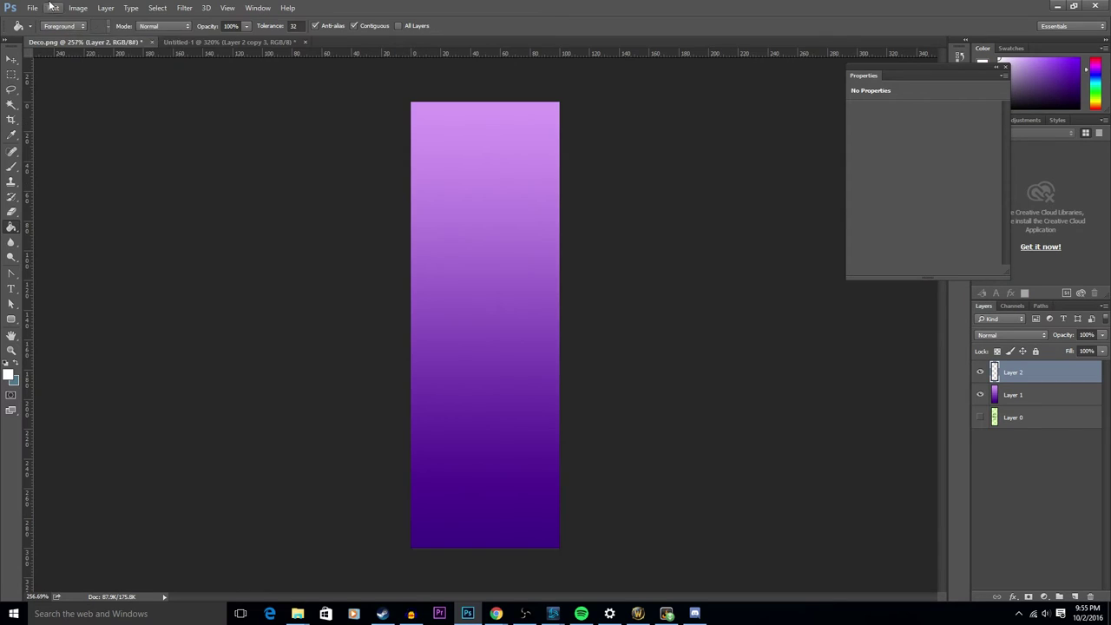
{"action": "left_click", "coordinate": [53, 8]}
Fill the layer with the white dot custom pattern using Edit > Fill
{"action": "left_click", "coordinate": [78, 173]}
{"action": "left_click", "coordinate": [564, 178]}
{"action": "left_click", "coordinate": [580, 178]}
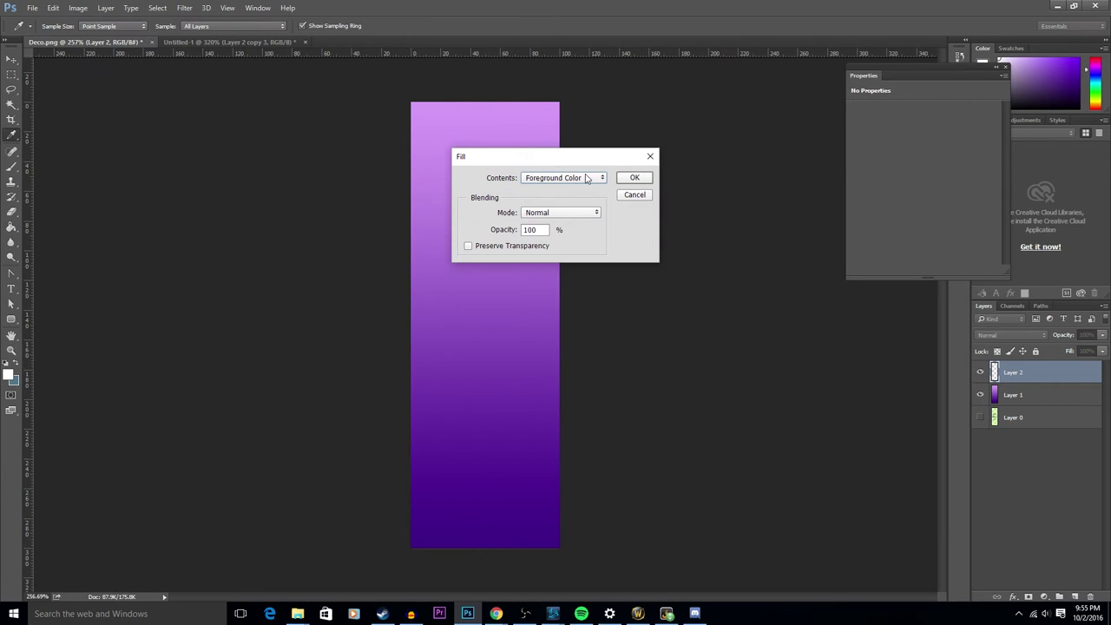
{"action": "left_click", "coordinate": [581, 178]}
{"action": "left_click", "coordinate": [535, 230]}
{"action": "left_click", "coordinate": [539, 210]}
{"action": "double_click", "coordinate": [505, 235]}
{"action": "left_click", "coordinate": [635, 180]}
Lower the polka-dot layer's opacity to 94%
{"action": "scroll", "coordinate": [607, 212], "scroll_direction": "down", "scroll_amount": 4}
{"action": "scroll", "coordinate": [599, 238], "scroll_direction": "up", "scroll_amount": 3}
{"action": "scroll", "coordinate": [613, 230], "scroll_direction": "down", "scroll_amount": 1}
{"action": "left_click_drag", "start_coordinate": [1102, 335], "coordinate": [1066, 350]}
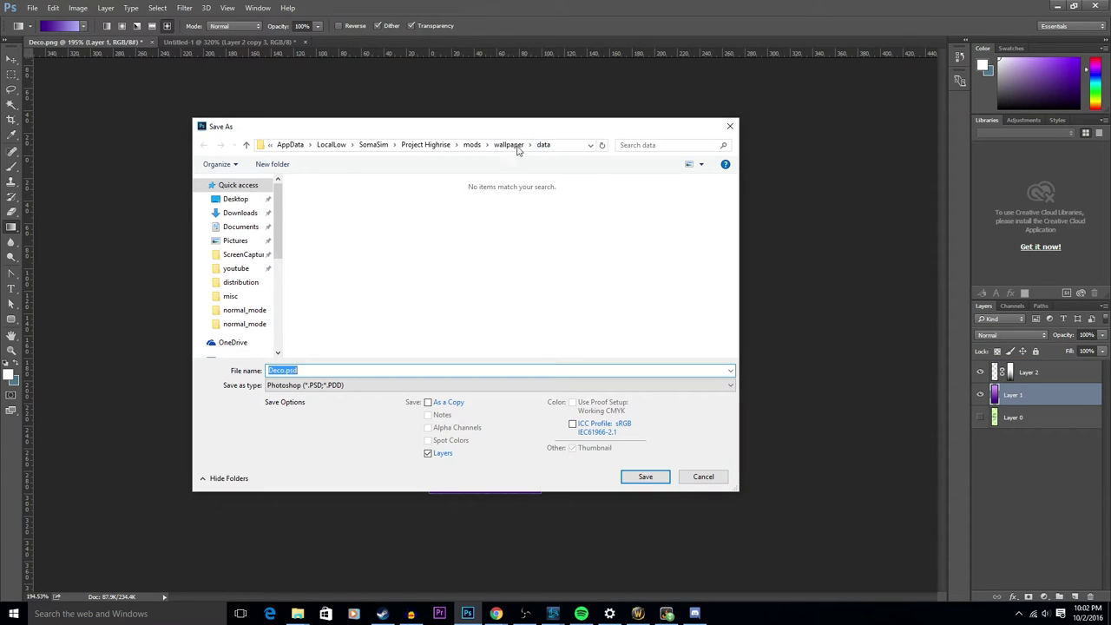
Save the artwork as PNG named Deco.png into the wallpaper mod's data folder
{"action": "left_click", "coordinate": [512, 146]}
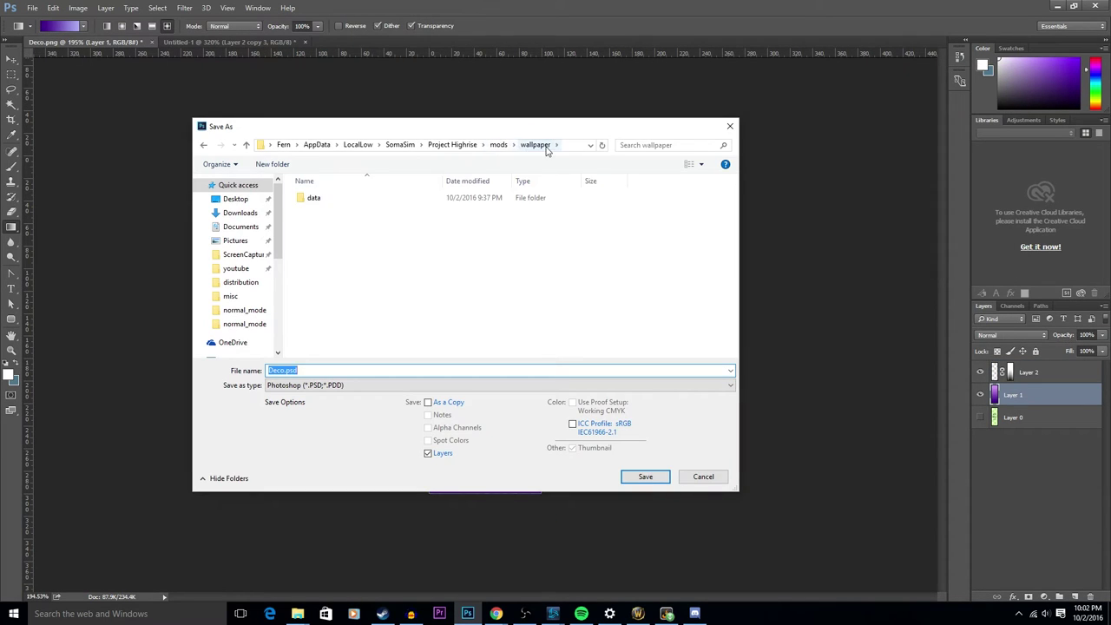
{"action": "double_click", "coordinate": [384, 201]}
{"action": "left_click", "coordinate": [364, 384]}
{"action": "left_click", "coordinate": [327, 545]}
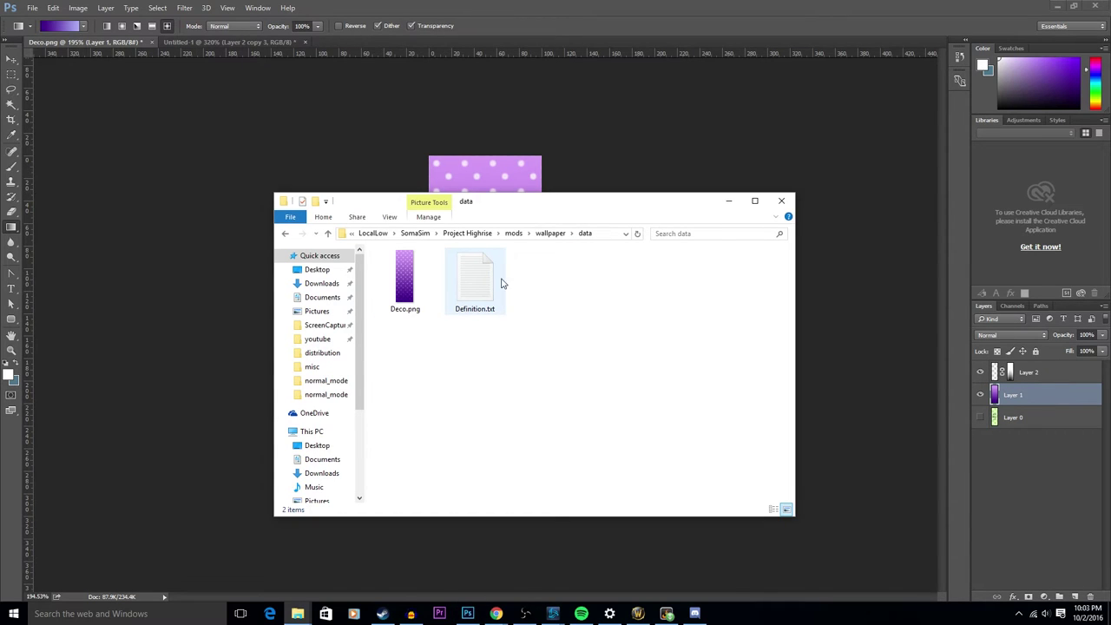
Open Definition.txt and Replace All MY_MOD_ID with purple-polkadots
{"action": "double_click", "coordinate": [475, 276]}
{"action": "left_click", "coordinate": [462, 149]}
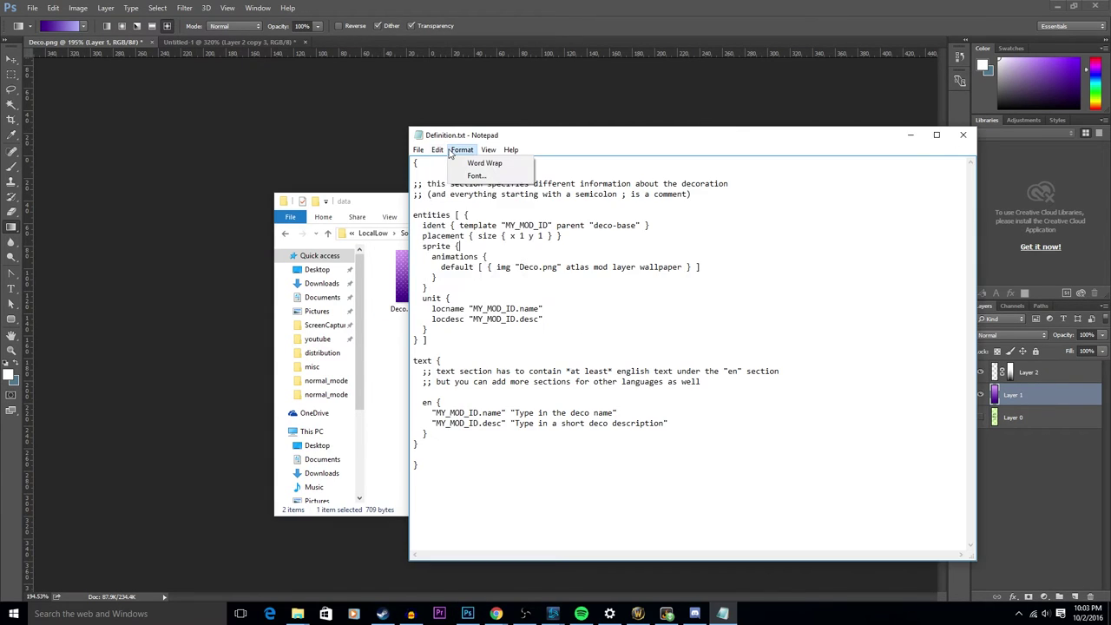
{"action": "mouse_move", "coordinate": [438, 149]}
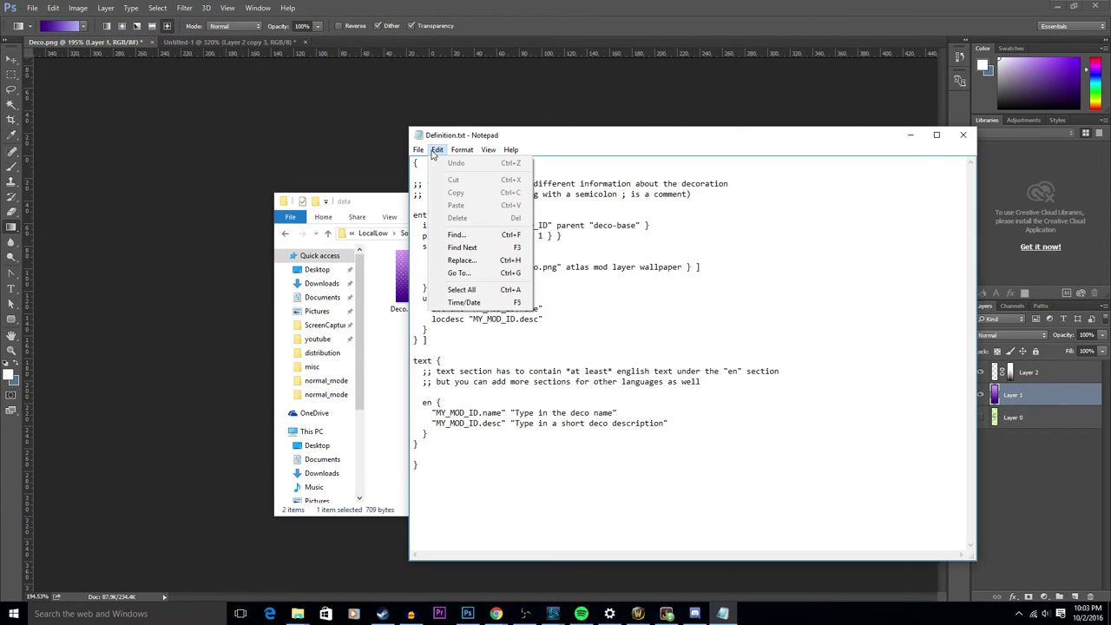
{"action": "left_click", "coordinate": [473, 262]}
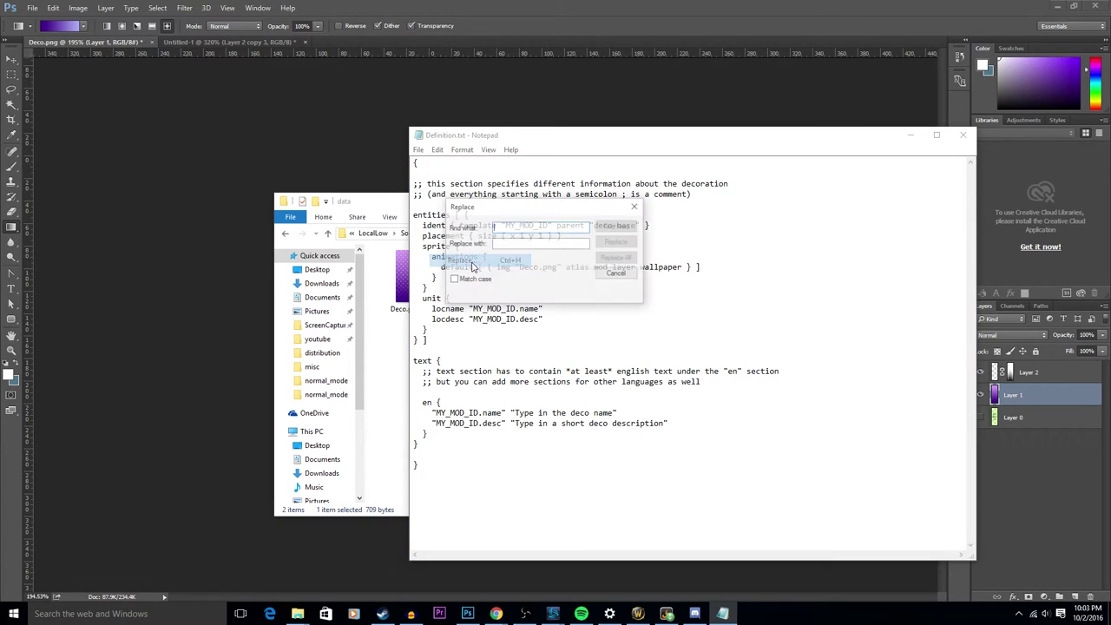
{"action": "left_click_drag", "start_coordinate": [525, 208], "coordinate": [806, 247]}
{"action": "type", "text": "MY_MOD_ID"}
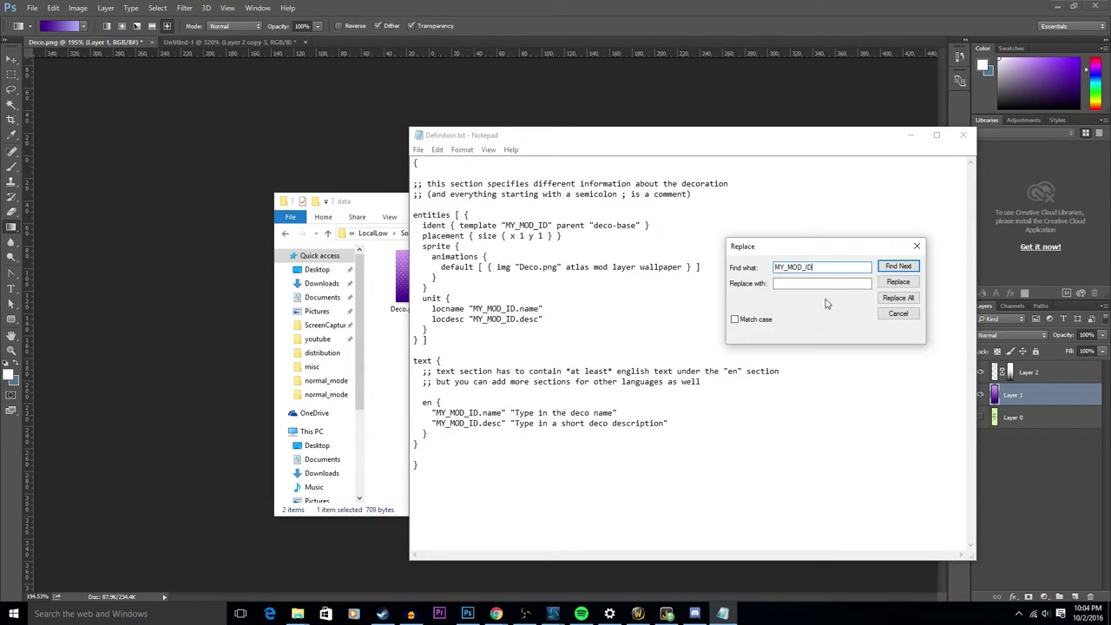
{"action": "left_click", "coordinate": [785, 284]}
{"action": "type", "text": "purple-polkadots"}
{"action": "key", "text": "alt+a"}
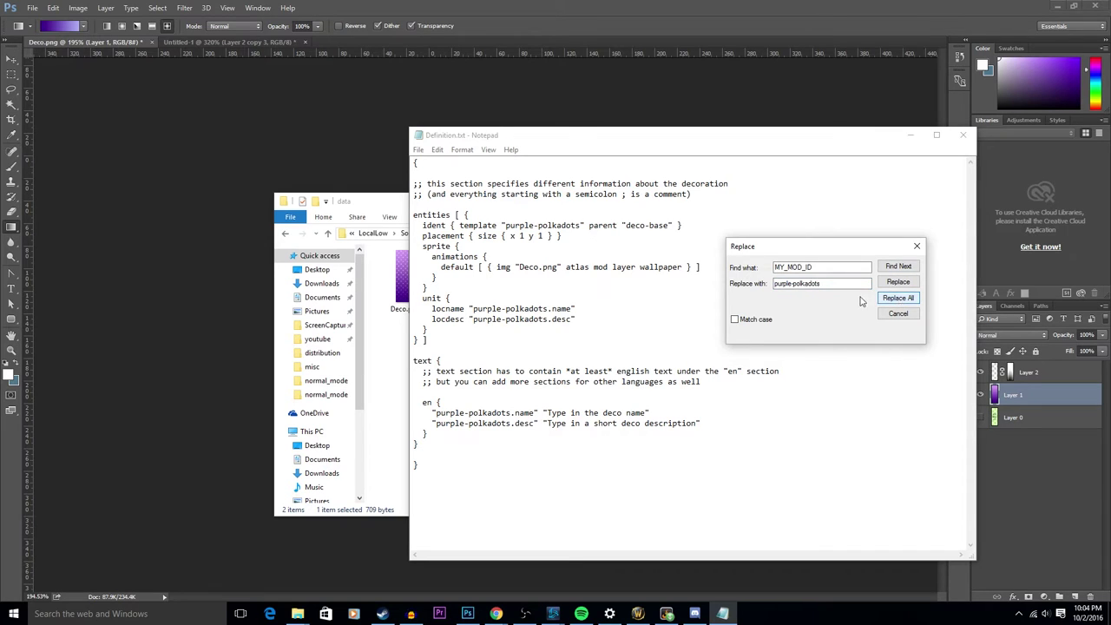
Close the replace box and review the ident, placement size and Deco.png lines
{"action": "key", "text": "Escape"}
{"action": "left_click_drag", "start_coordinate": [421, 225], "coordinate": [688, 226]}
{"action": "left_click_drag", "start_coordinate": [423, 235], "coordinate": [565, 236]}
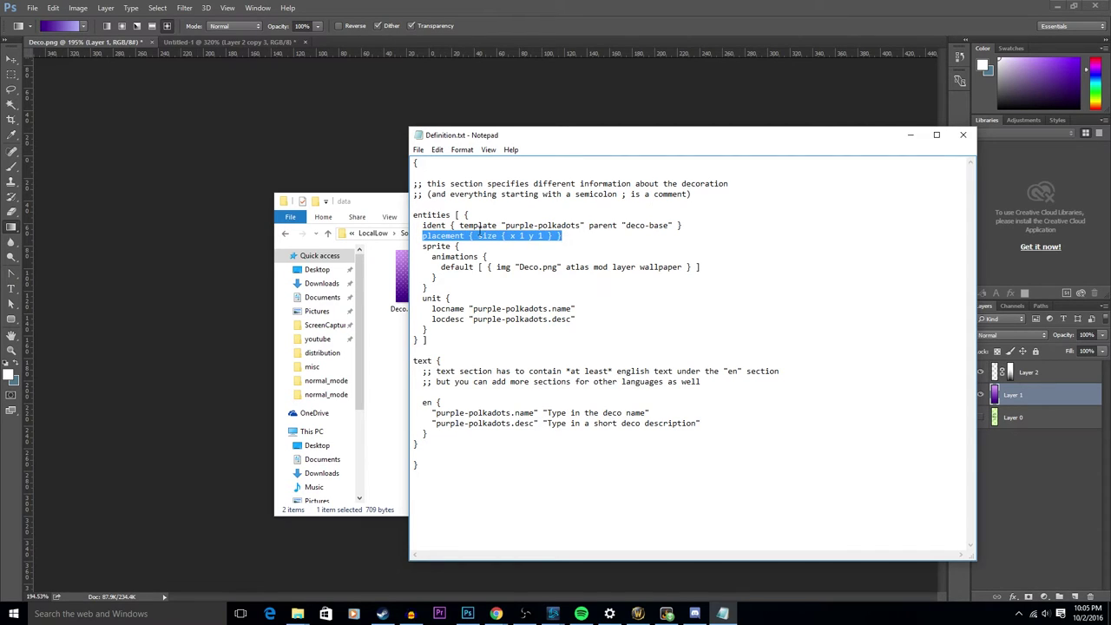
{"action": "left_click_drag", "start_coordinate": [516, 267], "coordinate": [561, 268]}
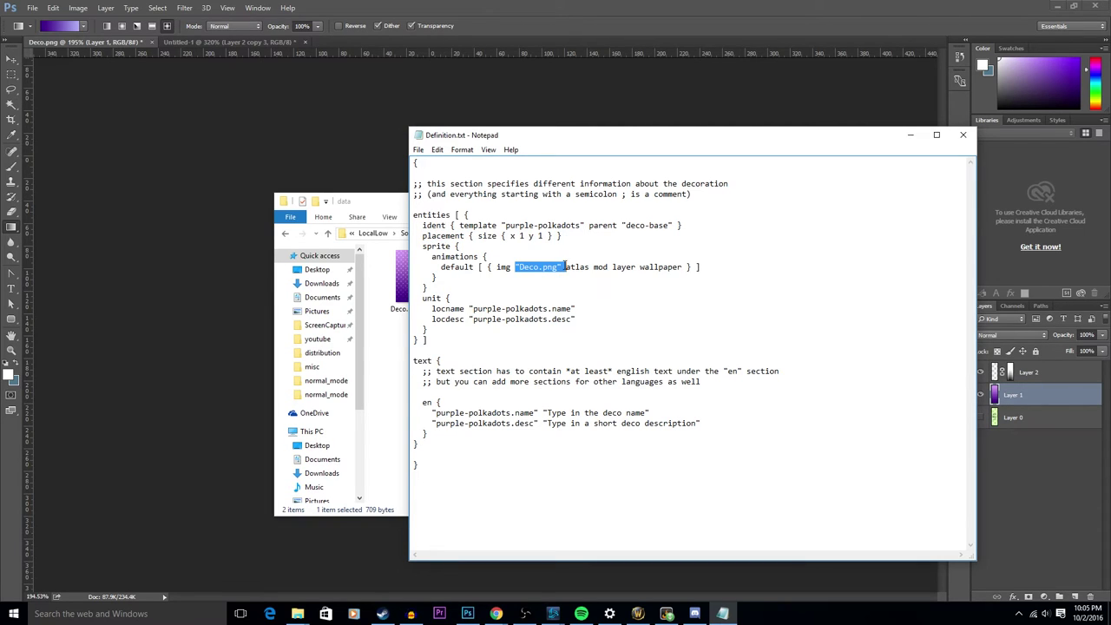
{"action": "left_click", "coordinate": [565, 268]}
Name the deco 'Purple Polkadot Wallpaper' with description 'Because every tower needs polkadots!'
{"action": "left_click_drag", "start_coordinate": [546, 413], "coordinate": [640, 413]}
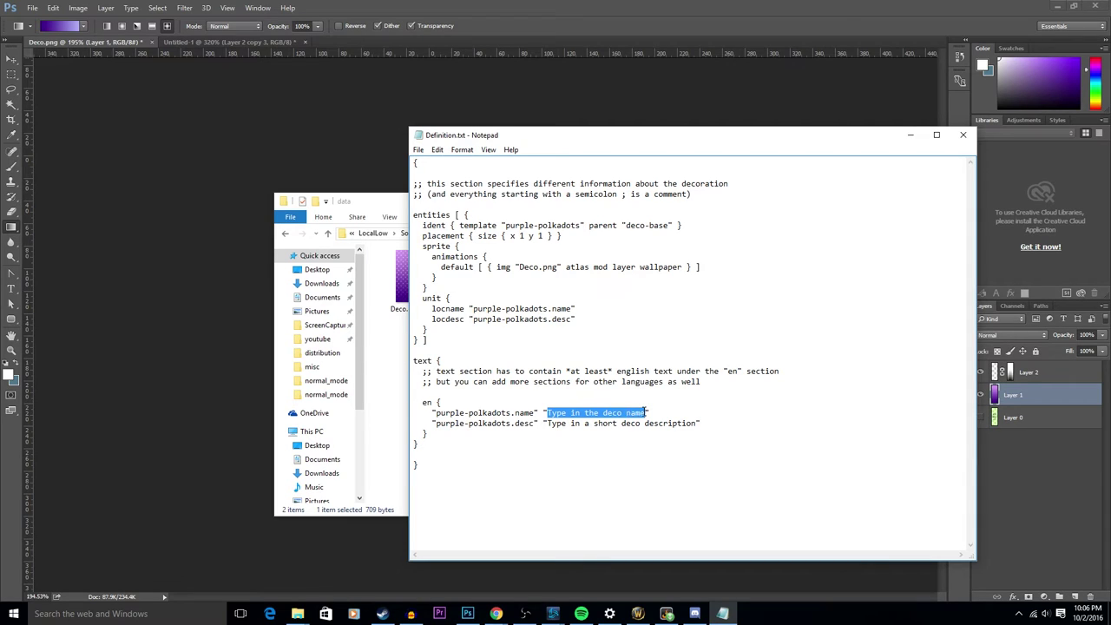
{"action": "type", "text": "Purple "}
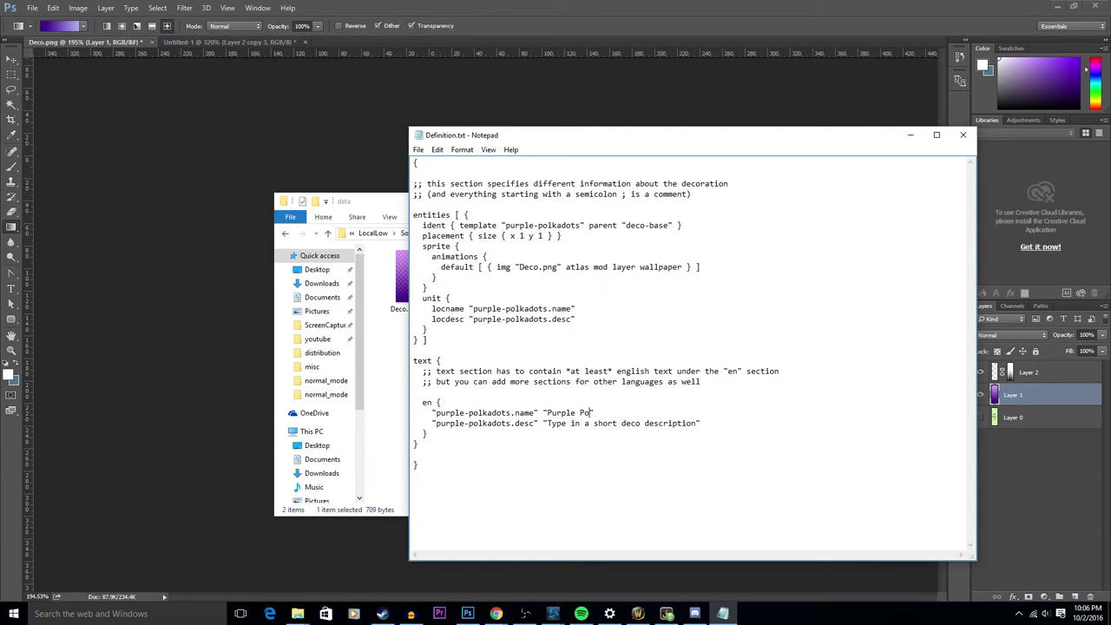
{"action": "type", "text": "Polkadot Wallpap"}
{"action": "type", "text": "P"}
{"action": "left_click_drag", "start_coordinate": [580, 412], "coordinate": [587, 412]}
{"action": "type", "text": "P"}
{"action": "left_click_drag", "start_coordinate": [547, 422], "coordinate": [696, 425]}
{"action": "type", "text": "Because every tower needs polkadots!"}
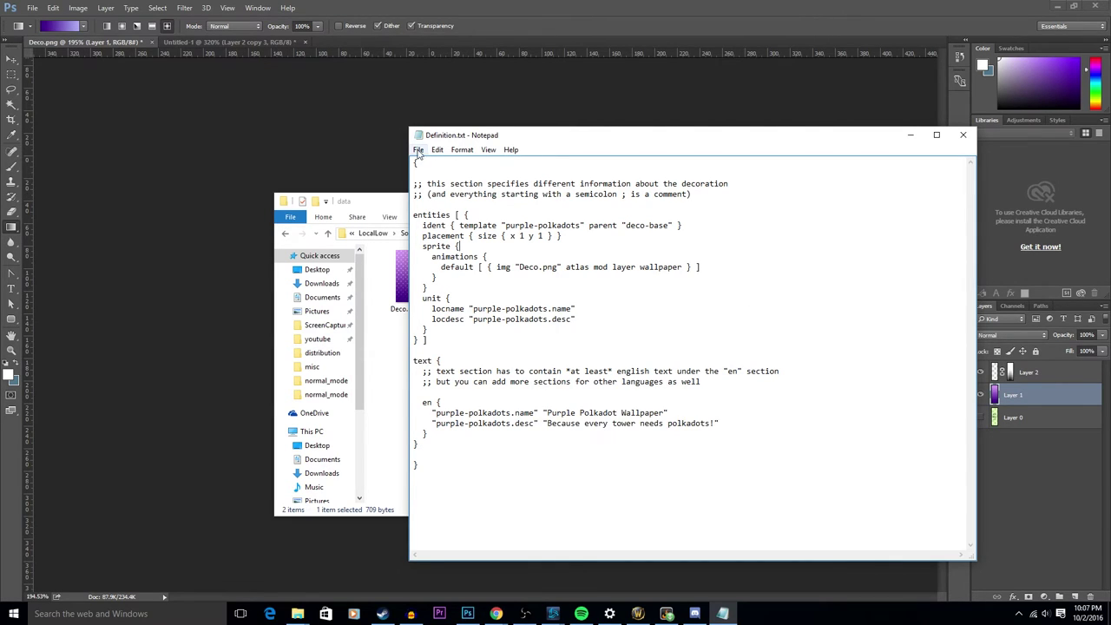
Save Definition.txt, close Notepad and return to the wallpaper mod folder
{"action": "left_click", "coordinate": [417, 149]}
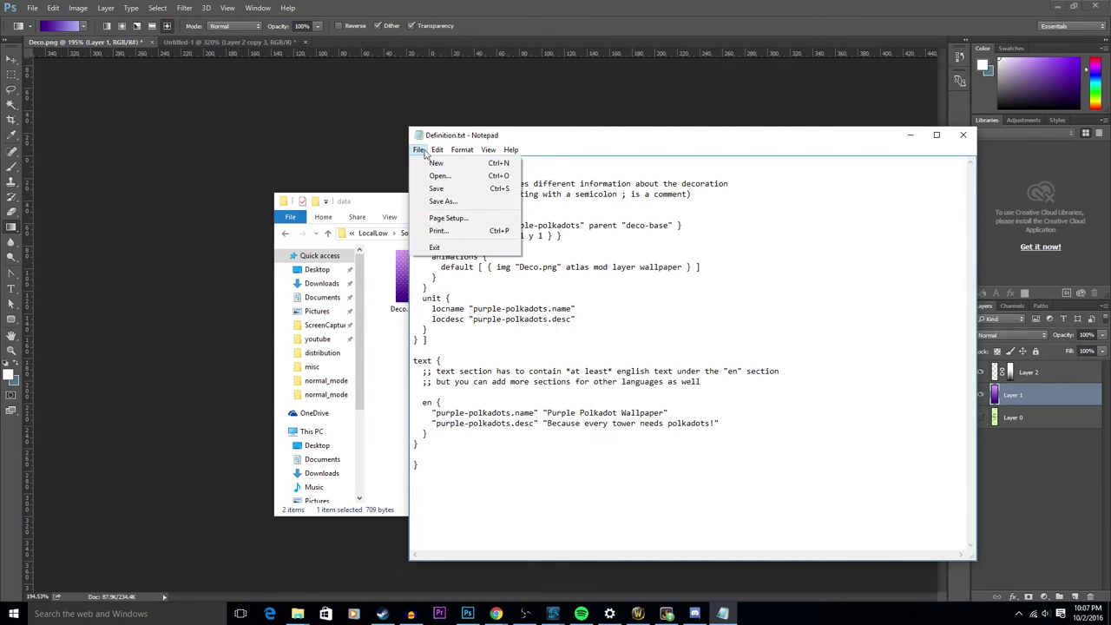
{"action": "left_click", "coordinate": [440, 189]}
{"action": "left_click", "coordinate": [962, 135]}
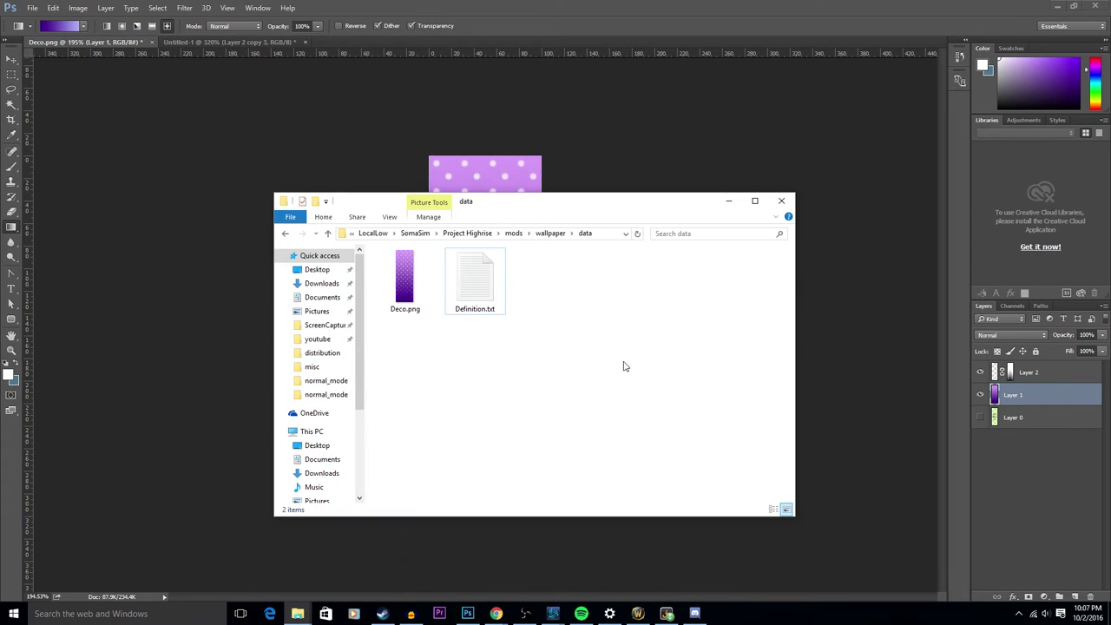
{"action": "left_click", "coordinate": [550, 235]}
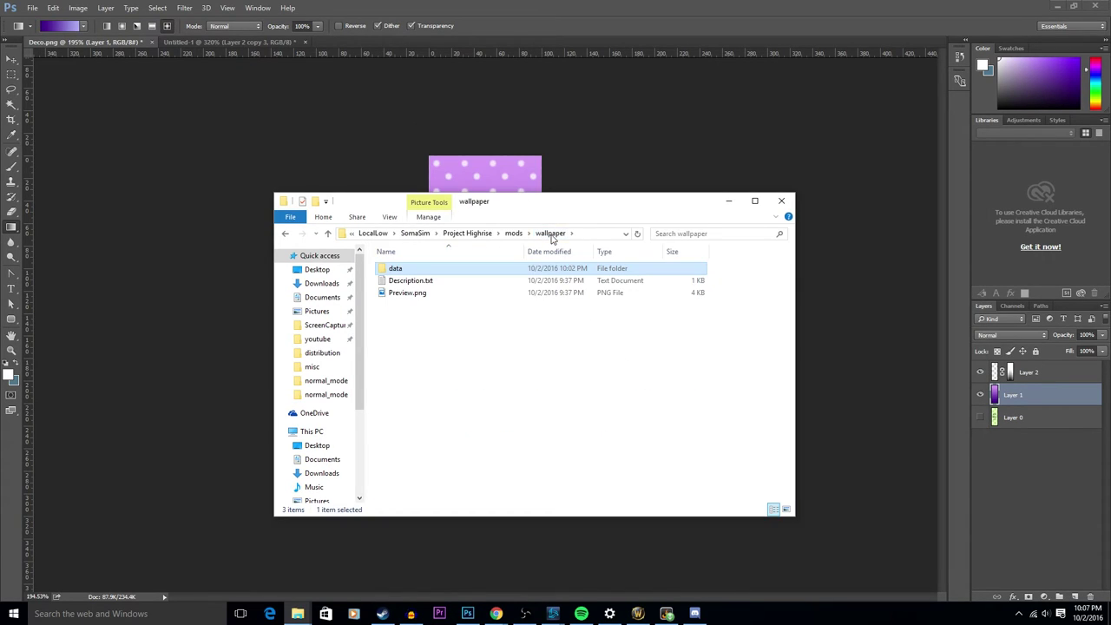
{"action": "key", "text": "Return"}
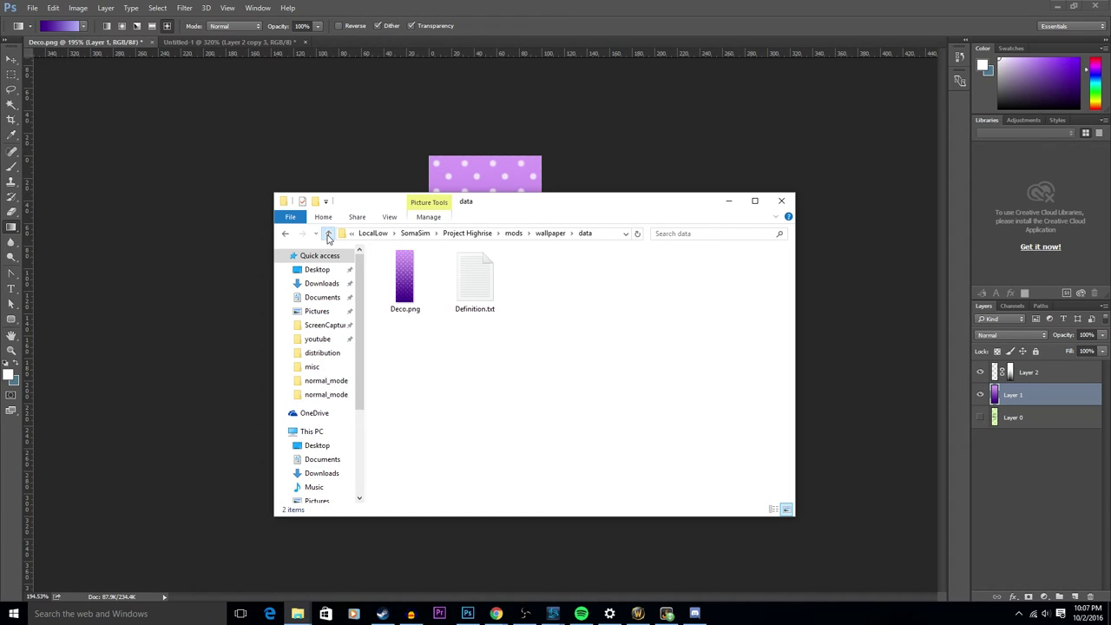
{"action": "left_click", "coordinate": [328, 234]}
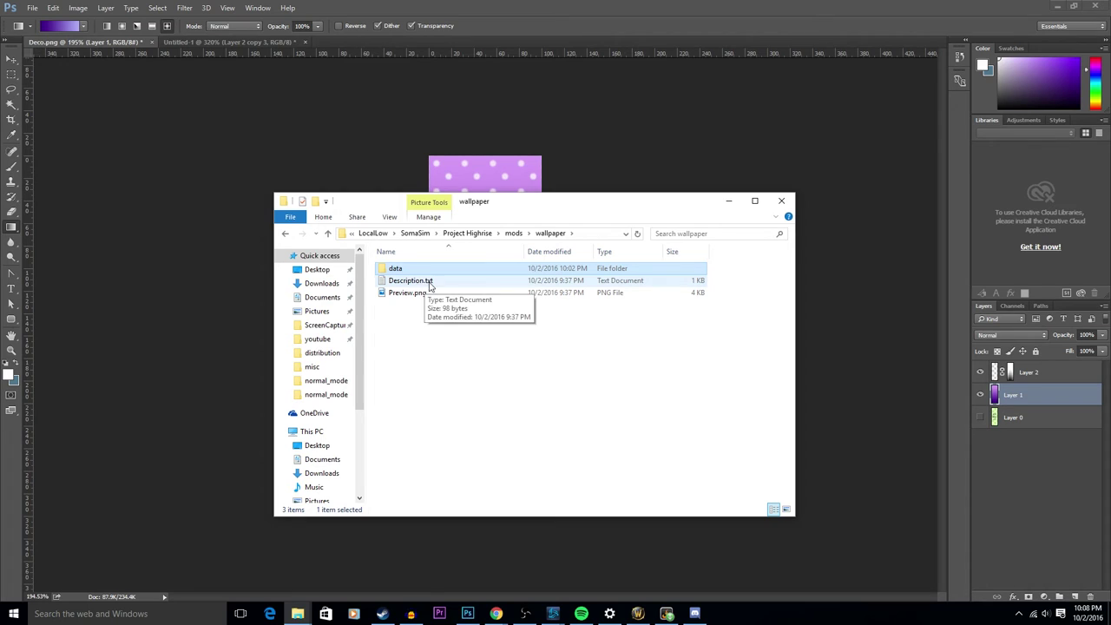
In Description.txt, enter purple-polkadots, 'Purple Polkadot Wallpaper' and the pasted description, then save
{"action": "double_click", "coordinate": [473, 288]}
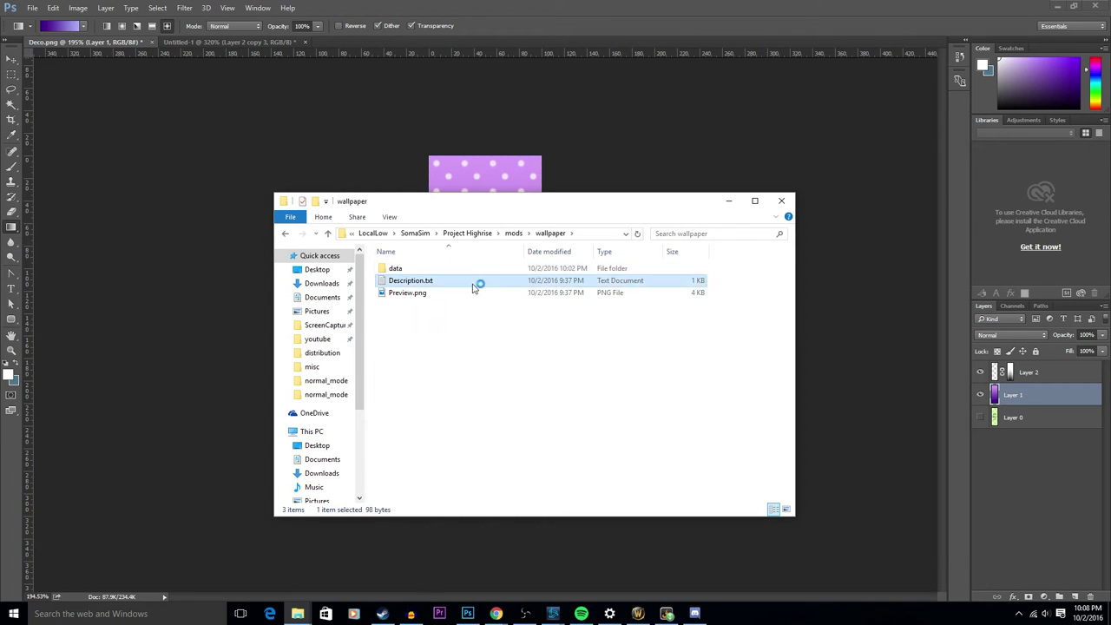
{"action": "left_click_drag", "start_coordinate": [476, 173], "coordinate": [517, 173]}
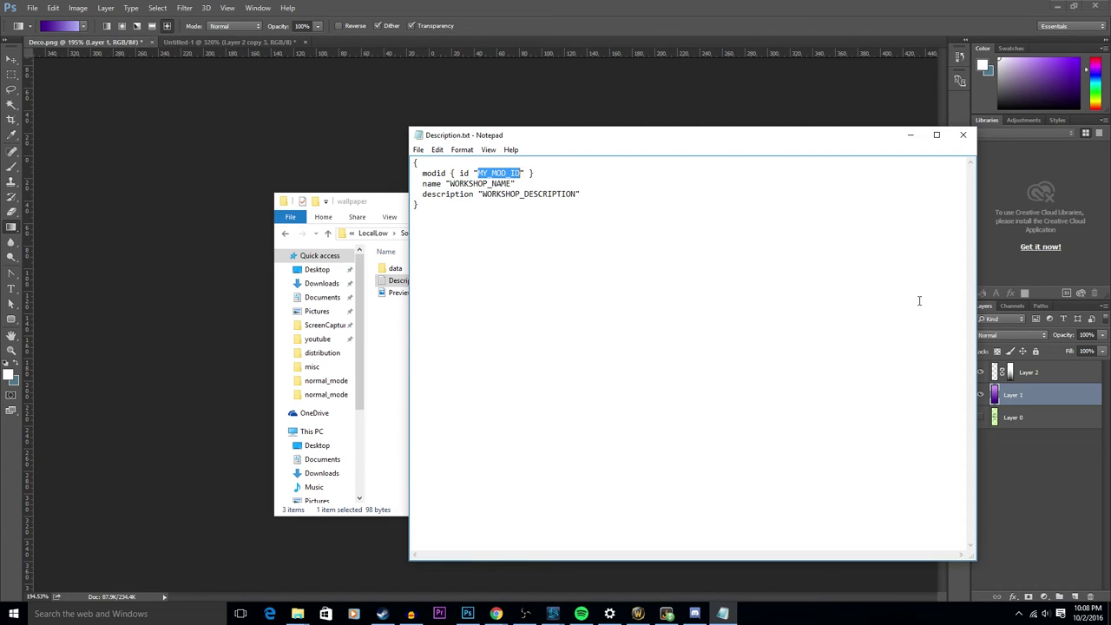
{"action": "type", "text": "pur"}
{"action": "type", "text": "ple-polkadots"}
{"action": "mouse_move", "coordinate": [512, 183]}
{"action": "left_mouse_down"}
{"action": "mouse_move", "coordinate": [450, 184]}
{"action": "mouse_move", "coordinate": [512, 184]}
{"action": "left_mouse_up"}
{"action": "left_click", "coordinate": [451, 185]}
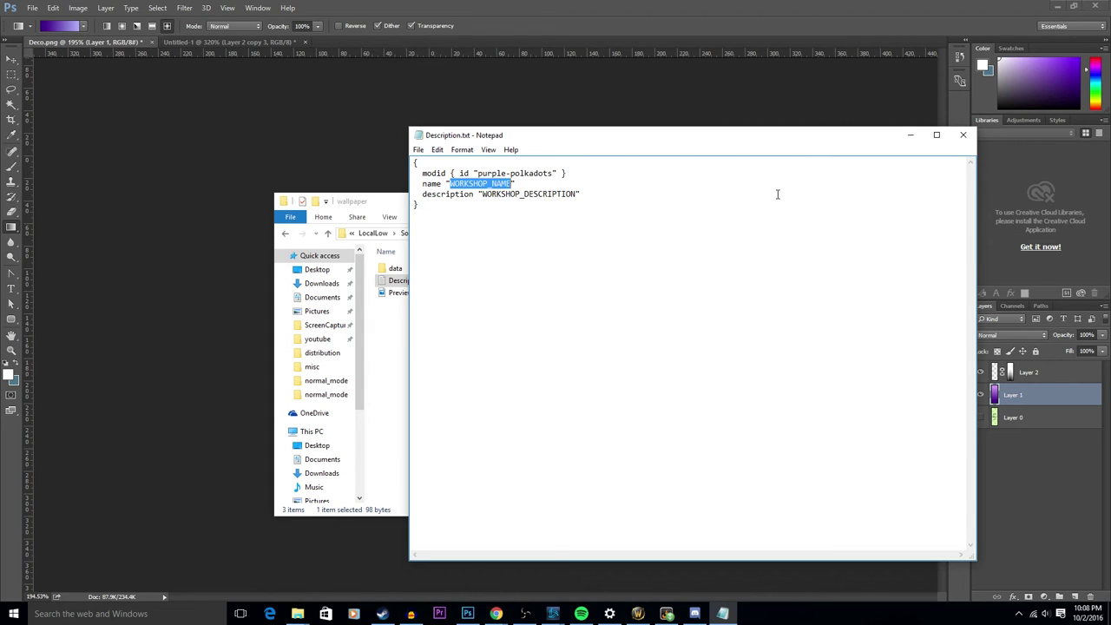
{"action": "type", "text": "Purple "}
{"action": "type", "text": "Polka"}
{"action": "type", "text": "dot Wallpaper"}
{"action": "left_click_drag", "start_coordinate": [482, 195], "coordinate": [579, 196]}
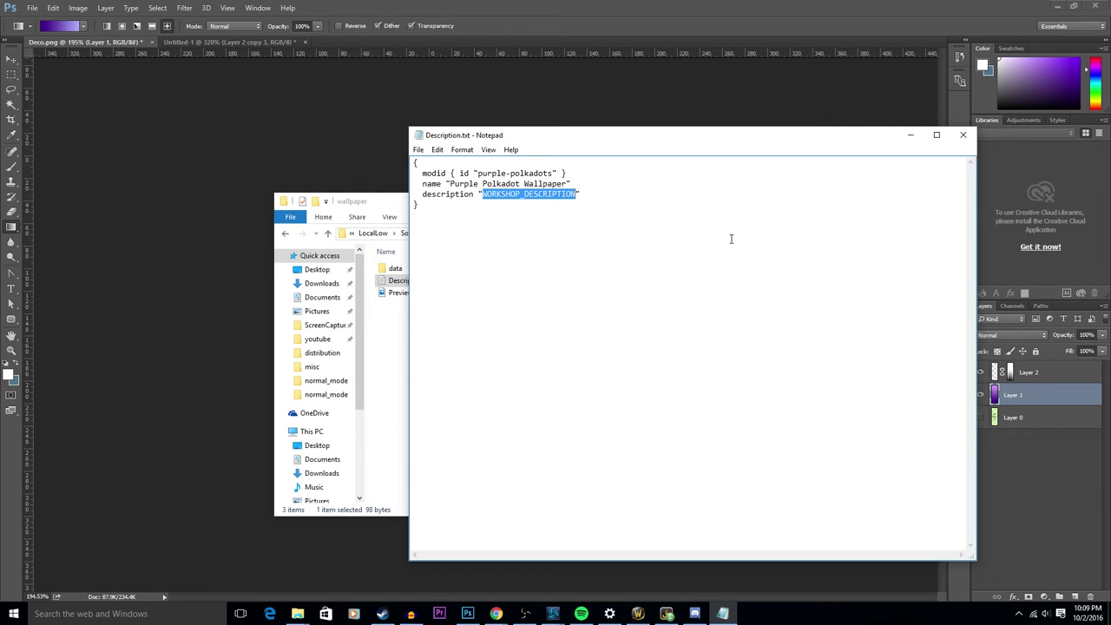
{"action": "type", "text": "Because every tower needs purple polkadots!"}
{"action": "key", "text": "ctrl+s"}
Open Preview.png and cover it with three side-by-side copies of the purple polka-dot strip
{"action": "left_click", "coordinate": [963, 135]}
{"action": "double_click", "coordinate": [408, 294]}
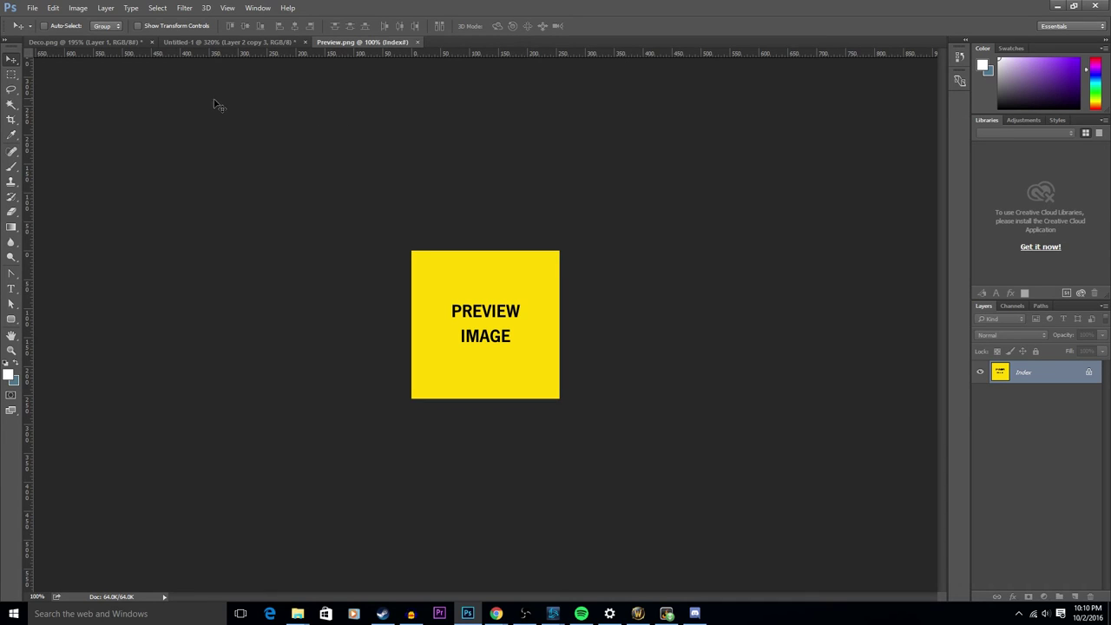
{"action": "left_click", "coordinate": [81, 41]}
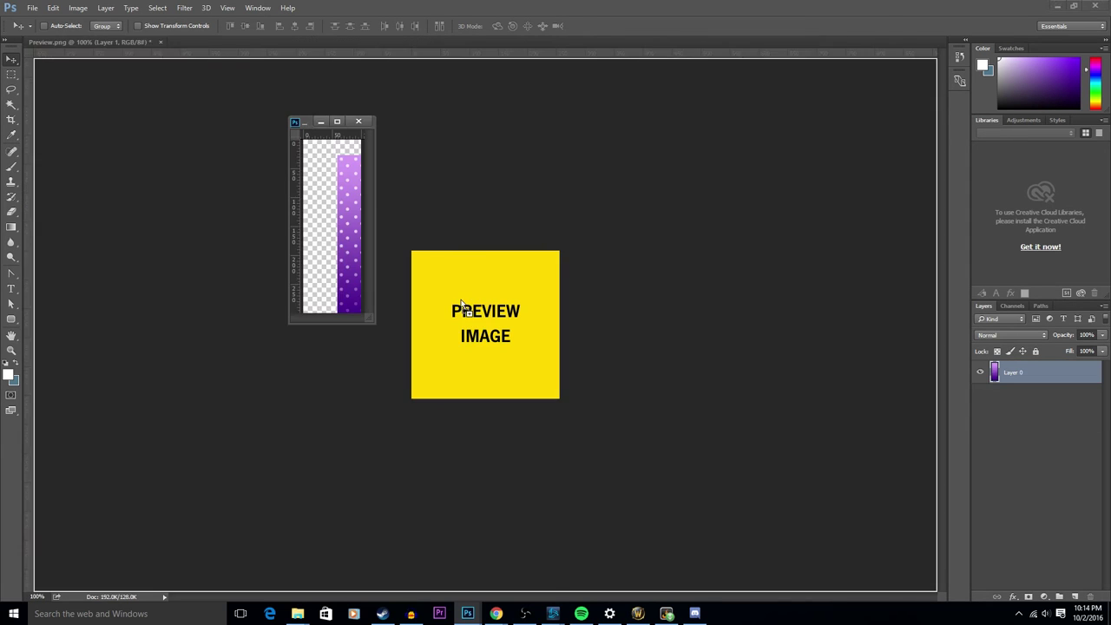
{"action": "left_click_drag", "start_coordinate": [329, 186], "coordinate": [440, 292]}
{"action": "left_click", "coordinate": [359, 121]}
{"action": "key", "text": "ctrl+j"}
{"action": "left_click_drag", "start_coordinate": [476, 345], "coordinate": [509, 330]}
{"action": "left_click_drag", "start_coordinate": [1006, 373], "coordinate": [1073, 597]}
{"action": "left_click_drag", "start_coordinate": [475, 322], "coordinate": [566, 322]}
Save as PNG over the existing Preview.png, accepting the compression settings
{"action": "key", "text": "ctrl+shift+s"}
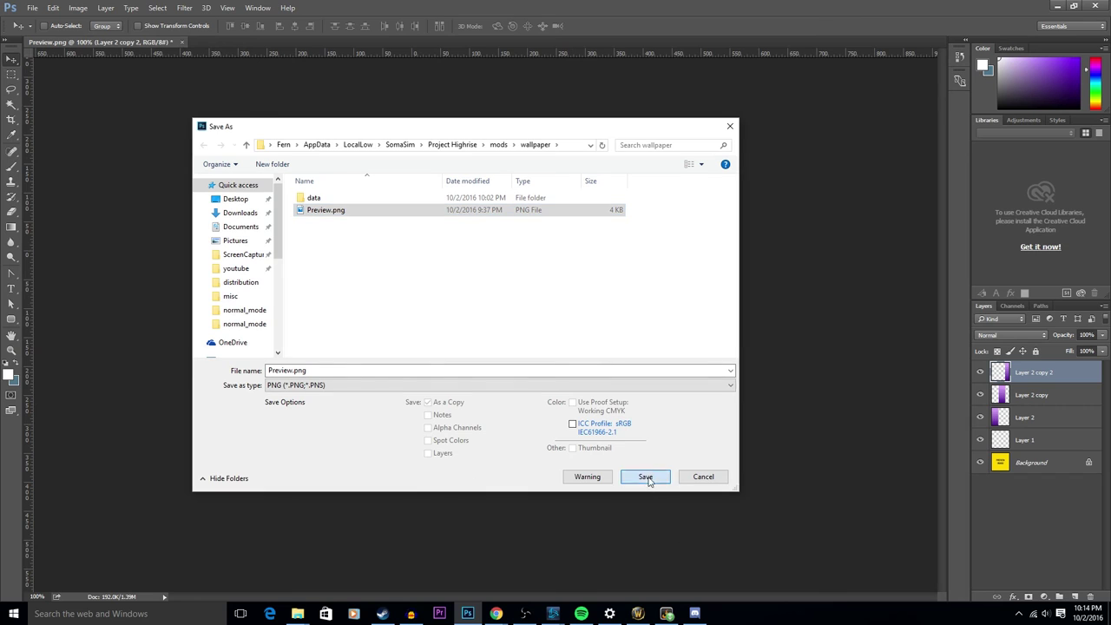
{"action": "left_click", "coordinate": [646, 476]}
{"action": "left_click", "coordinate": [584, 307]}
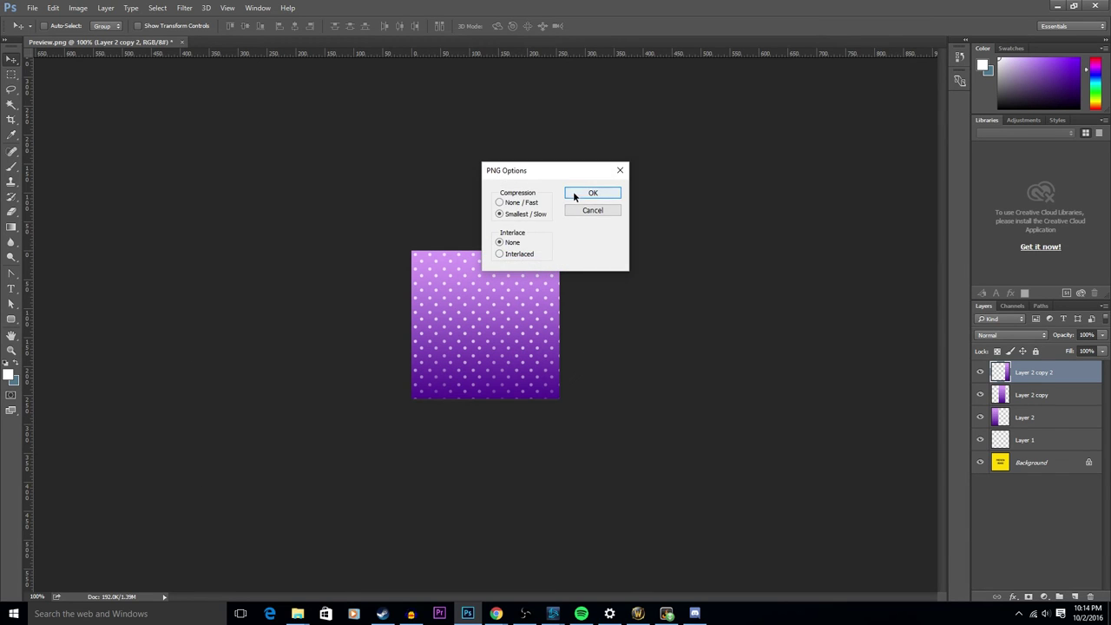
{"action": "left_click", "coordinate": [573, 195]}
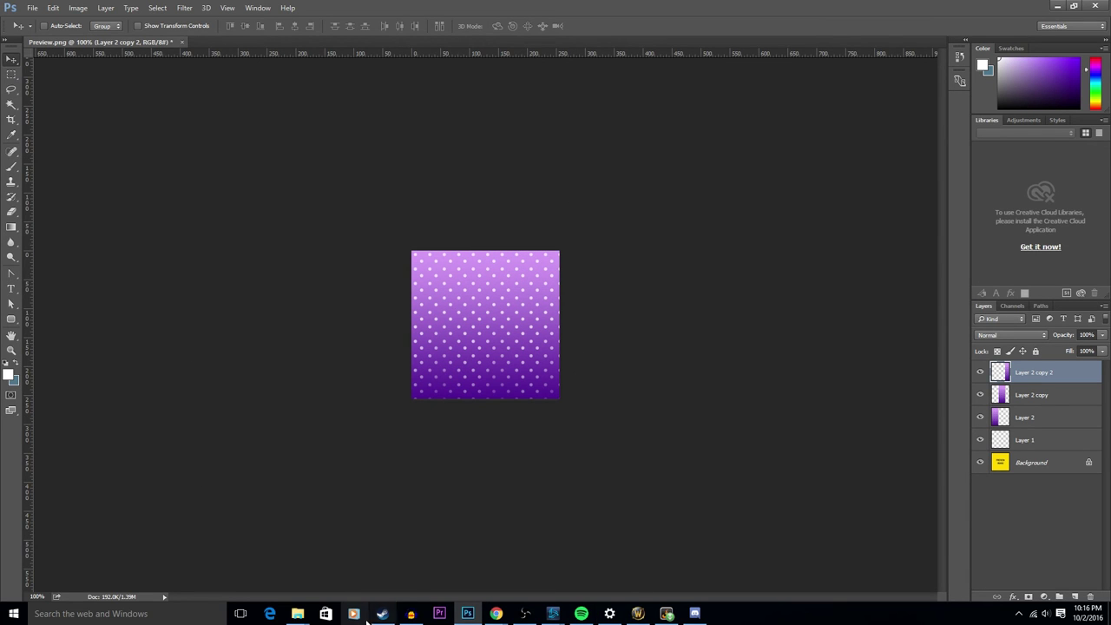
Confirm Purple Polkadot Wallpaper appears in Project Highrise's installed Mods list
{"action": "left_click", "coordinate": [382, 613]}
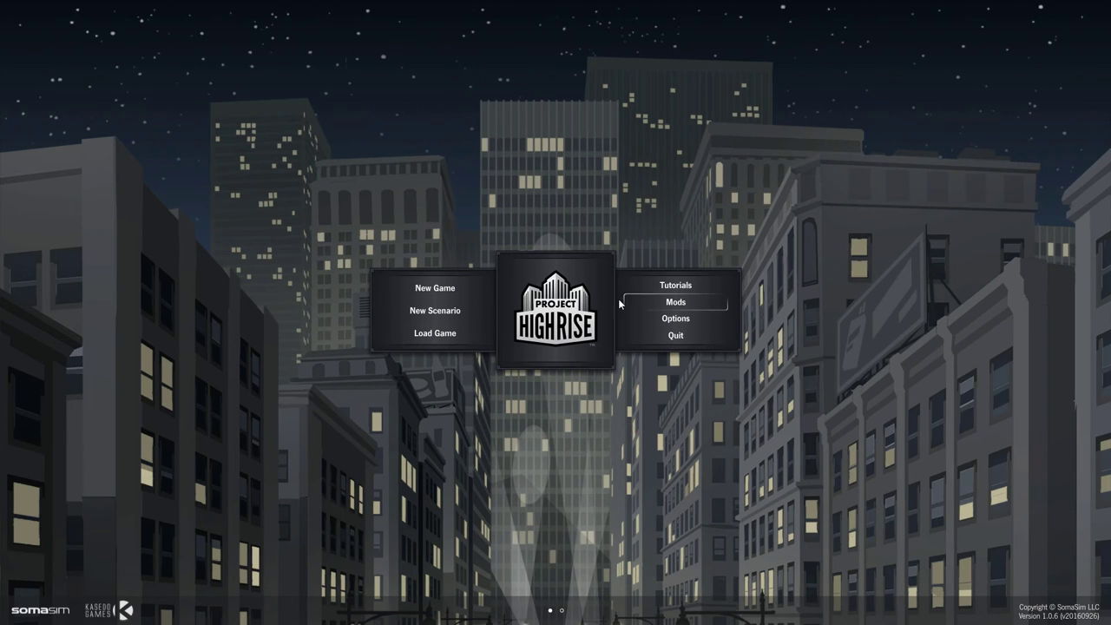
{"action": "left_click", "coordinate": [675, 304]}
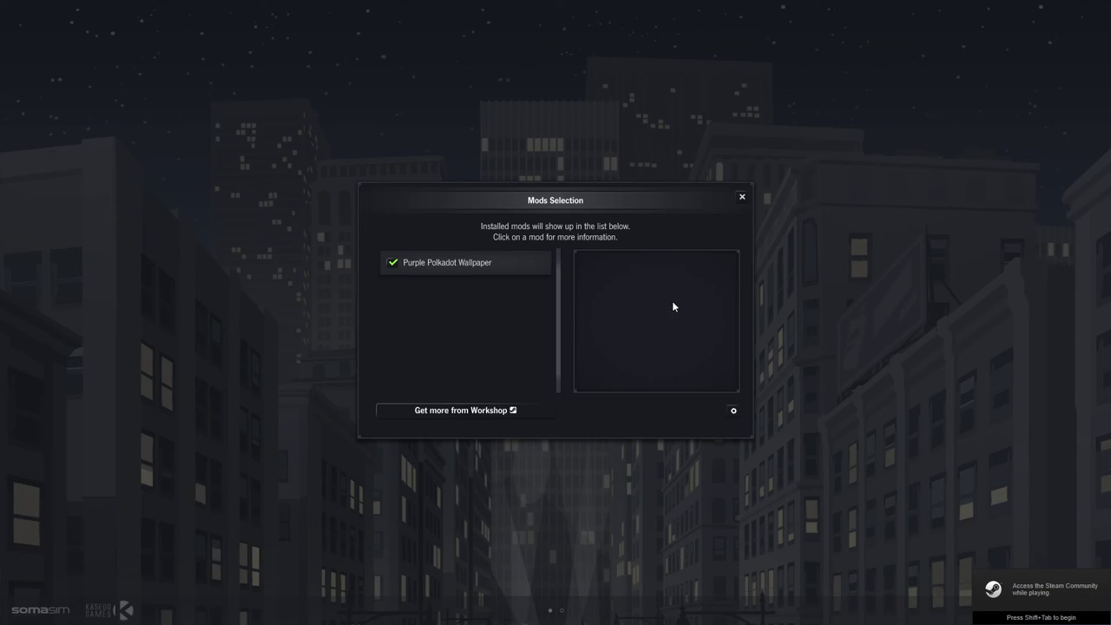
{"action": "left_click", "coordinate": [435, 264]}
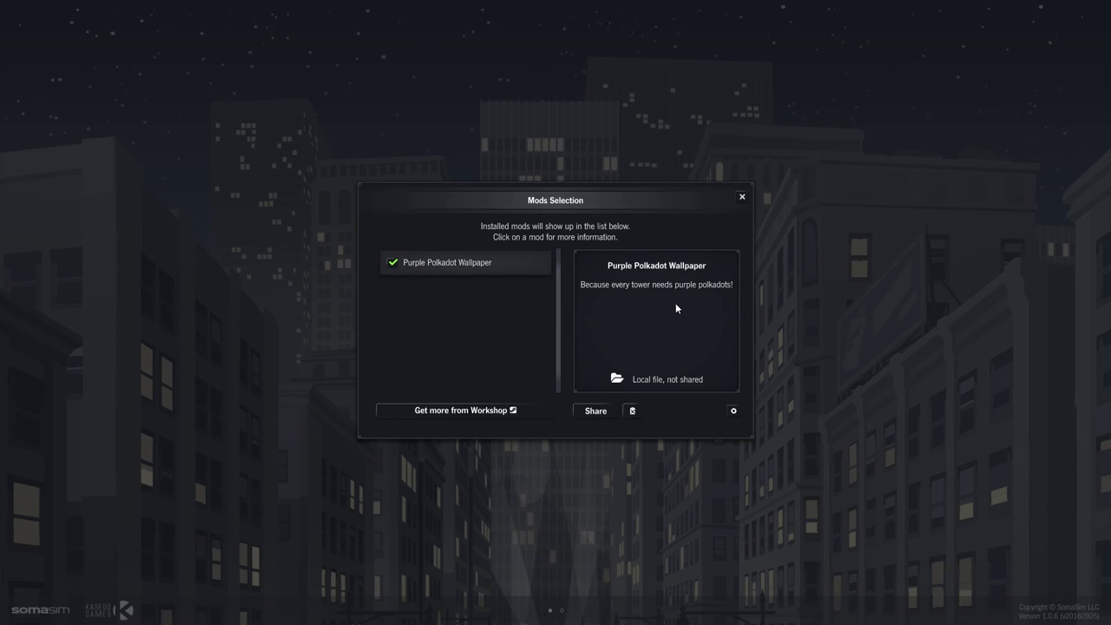
{"action": "left_click", "coordinate": [739, 198]}
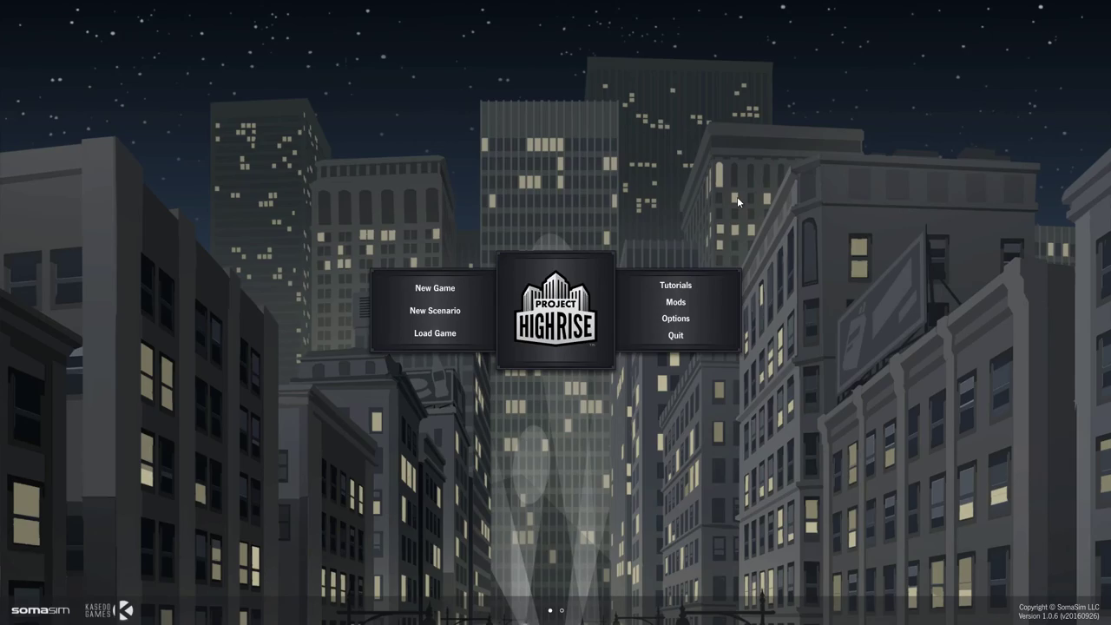
Start a new game and place Purple Polkadot Wallpaper in two top-floor rooms
{"action": "left_click", "coordinate": [440, 290]}
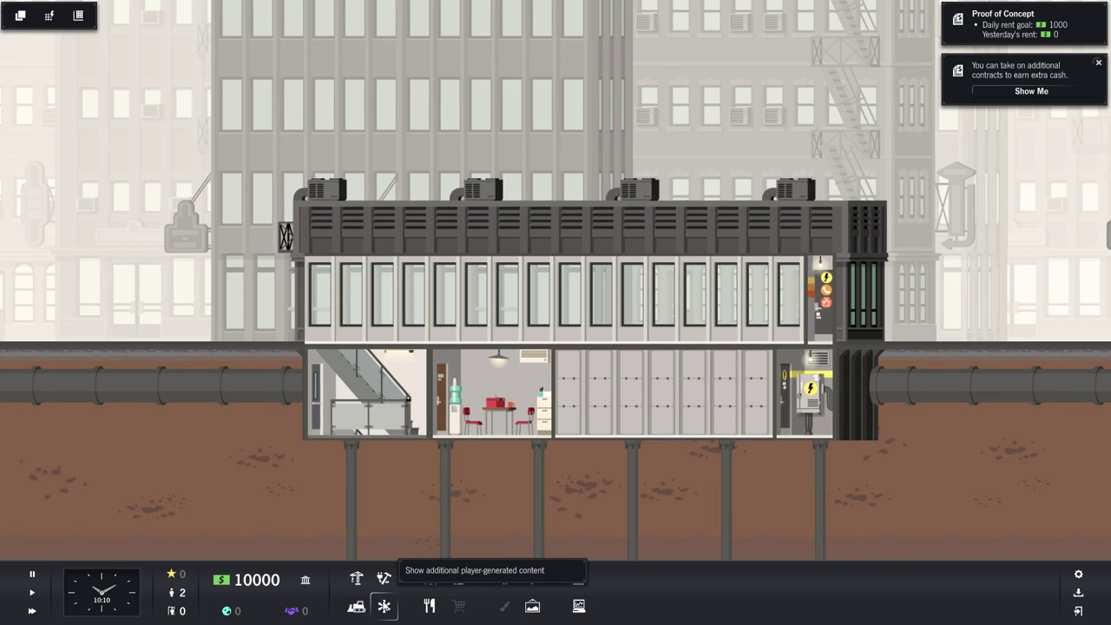
{"action": "left_click", "coordinate": [384, 605]}
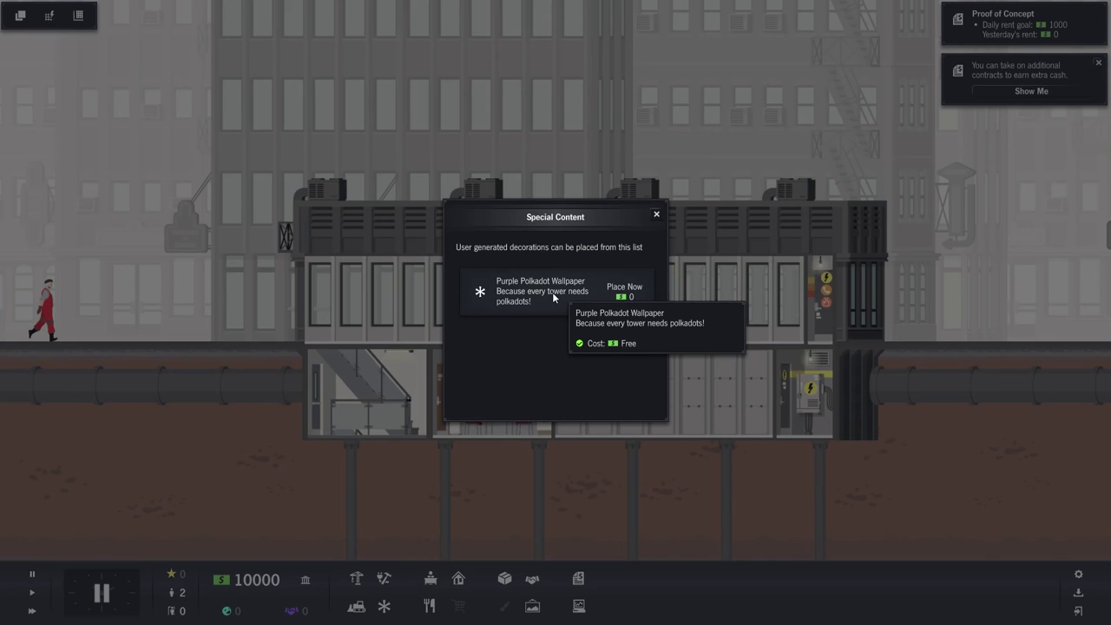
{"action": "left_click", "coordinate": [543, 290]}
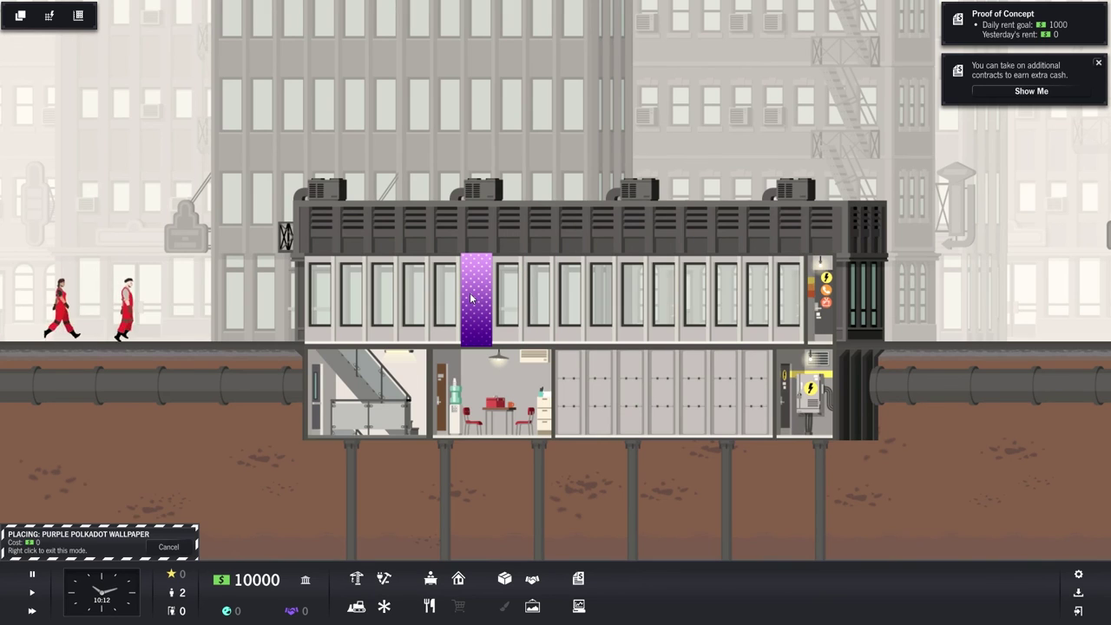
{"action": "left_click", "coordinate": [476, 299]}
{"action": "key", "text": "w"}
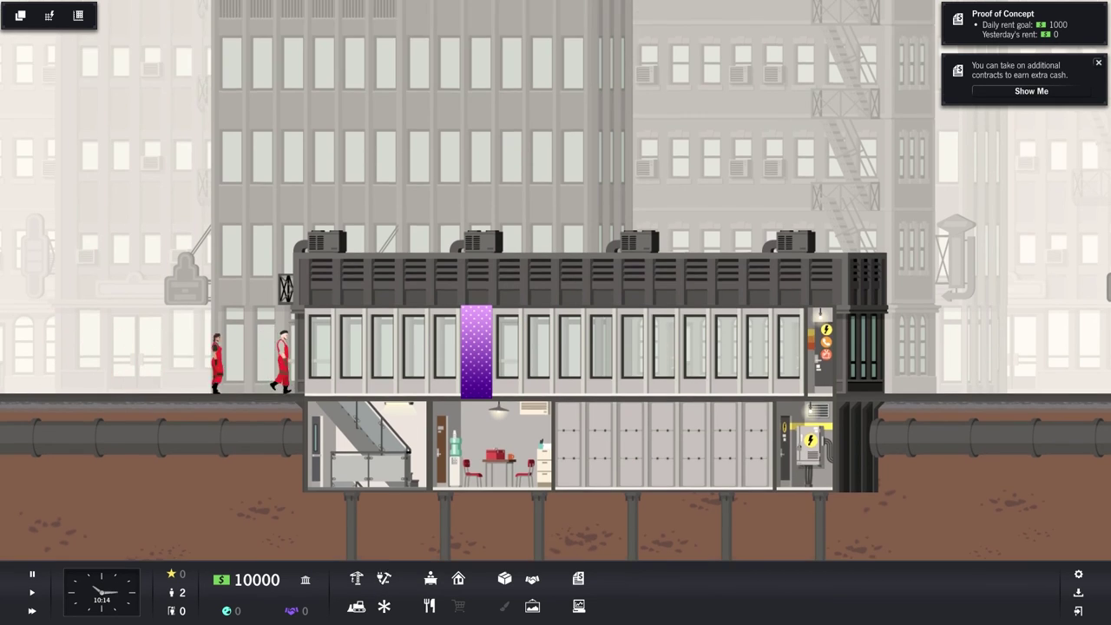
{"action": "left_click", "coordinate": [383, 605]}
{"action": "left_click", "coordinate": [521, 295]}
{"action": "left_click", "coordinate": [507, 347]}
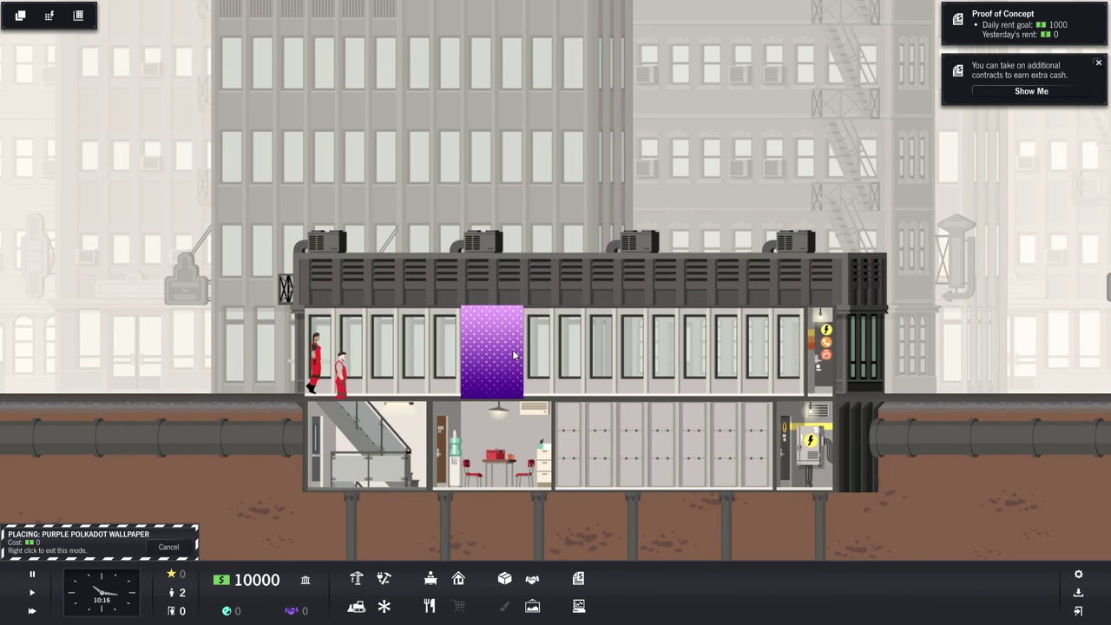
{"action": "right_click", "coordinate": [501, 372]}
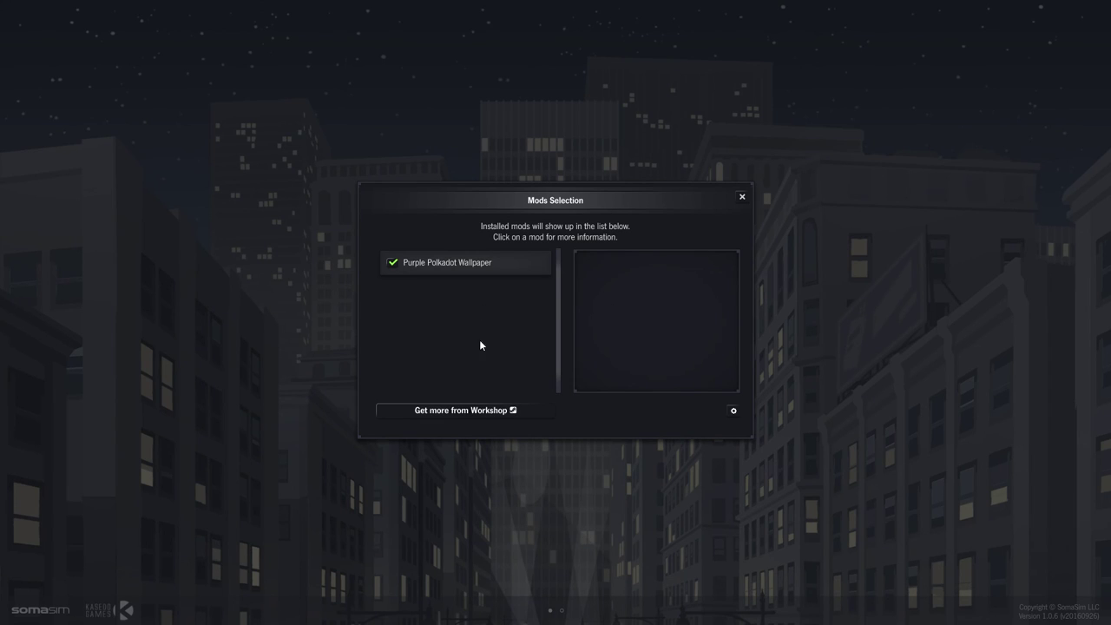
Upload Purple Polkadot Wallpaper to the Workshop, set its visibility to Public, and subscribe
{"action": "left_click", "coordinate": [434, 258]}
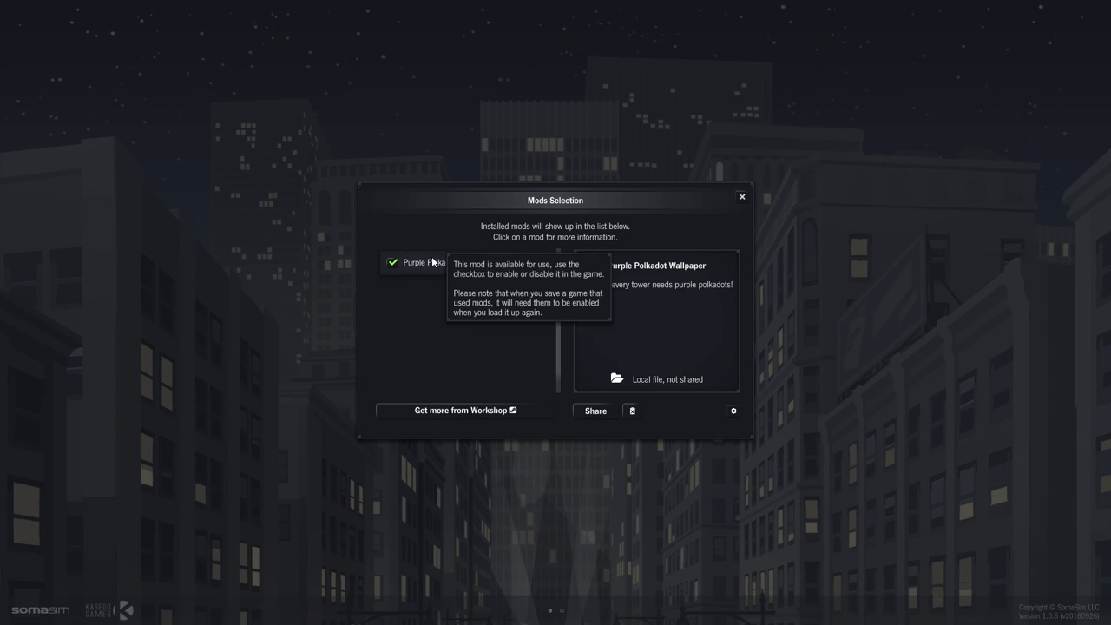
{"action": "left_click", "coordinate": [589, 411]}
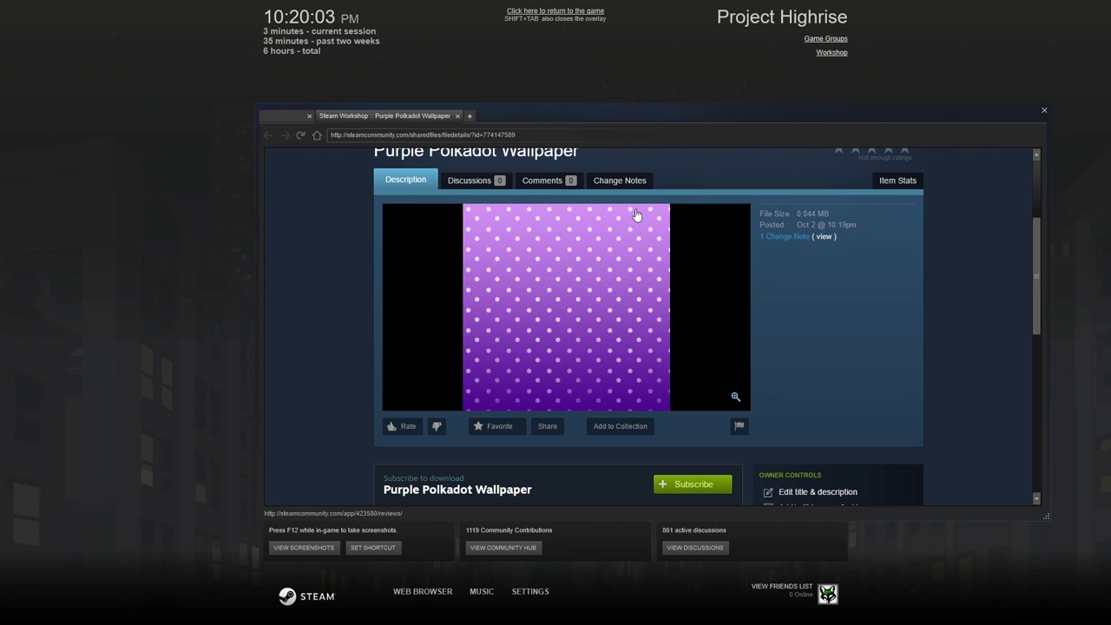
{"action": "scroll", "coordinate": [948, 304], "scroll_direction": "up", "scroll_amount": 2}
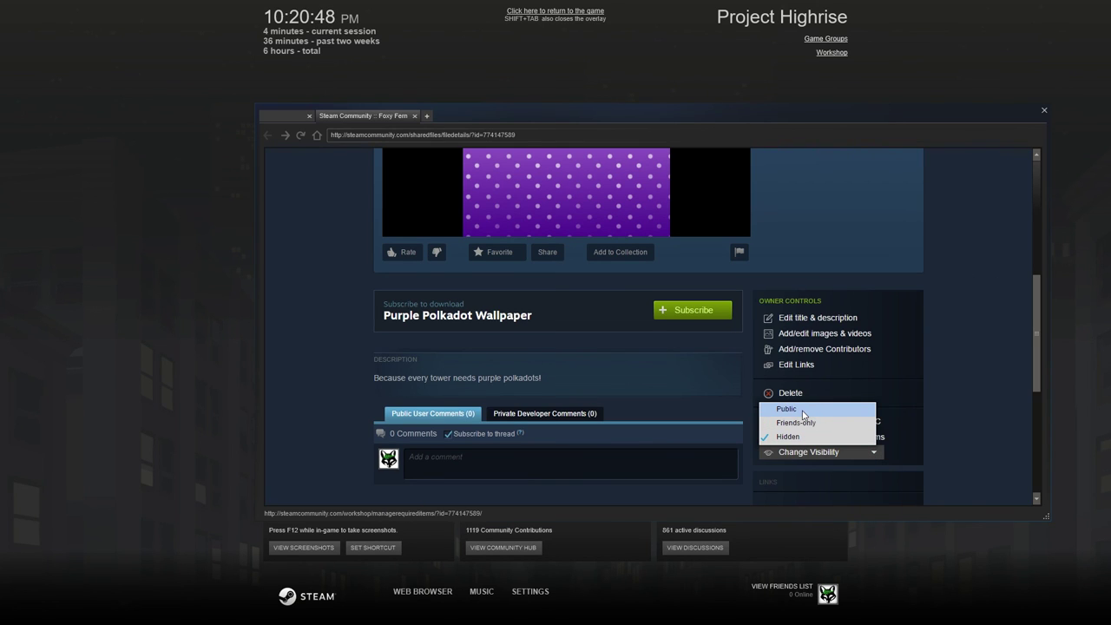
{"action": "left_click", "coordinate": [803, 414]}
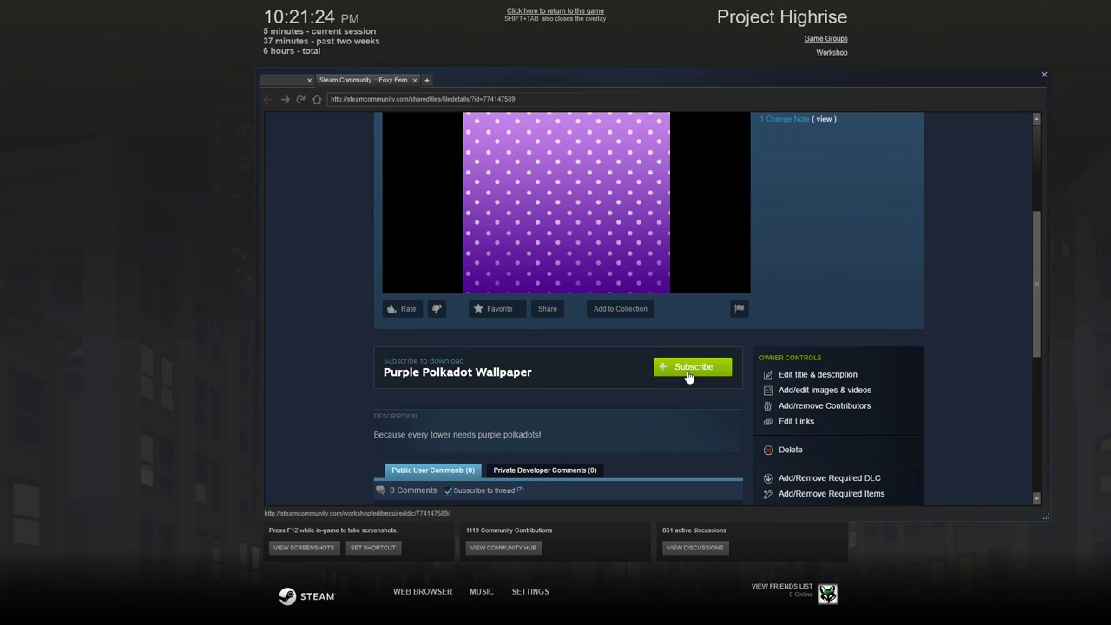
{"action": "left_click", "coordinate": [688, 373]}
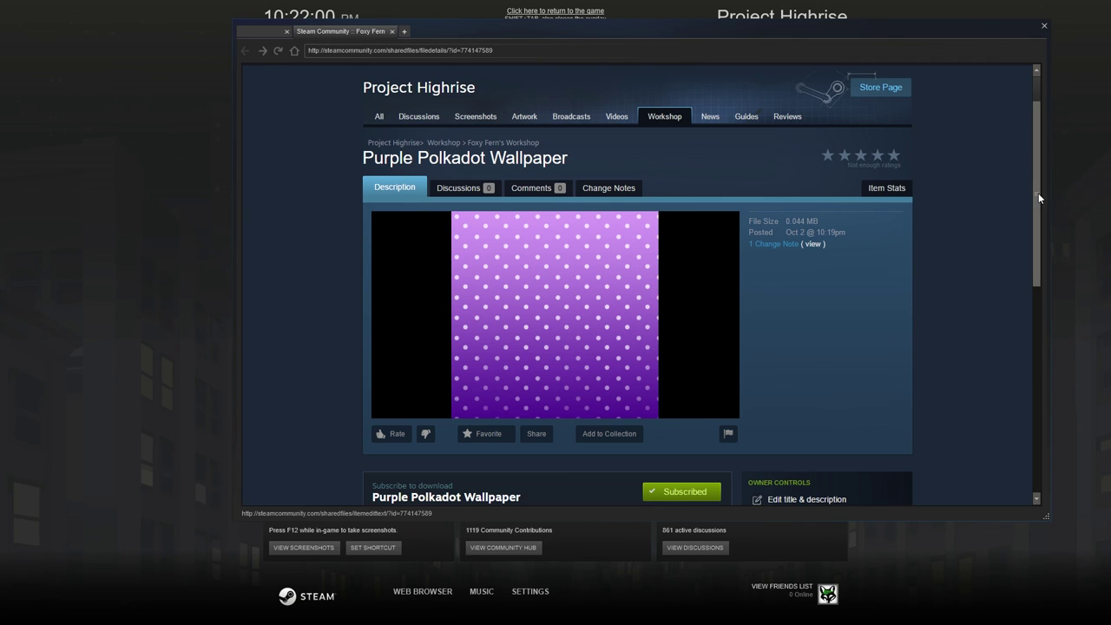
{"action": "scroll", "coordinate": [1039, 212], "scroll_direction": "down", "scroll_amount": 1}
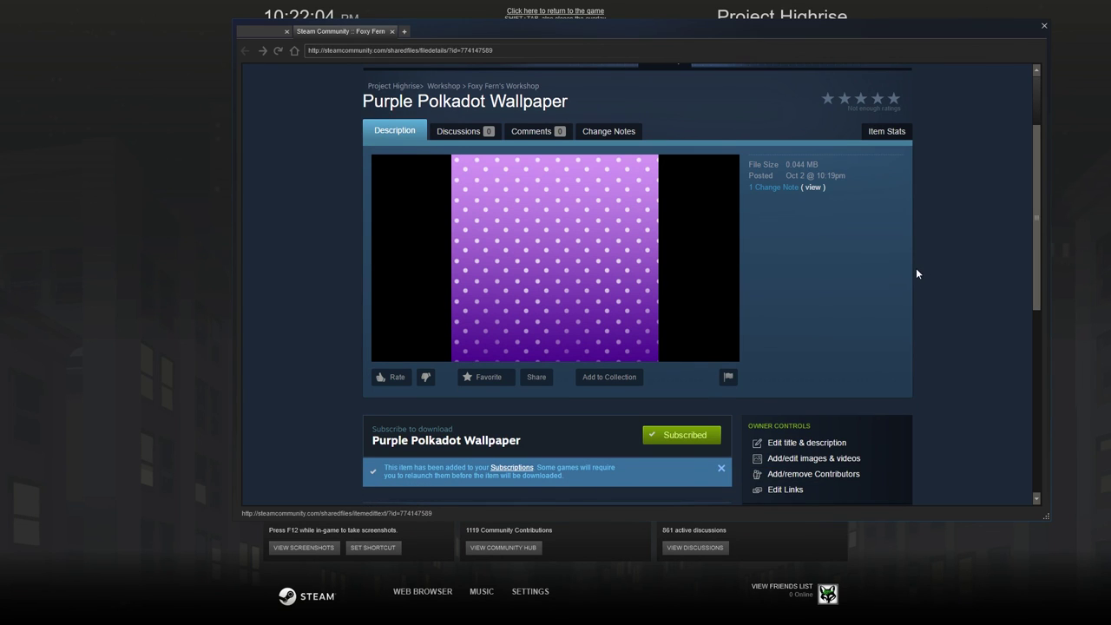